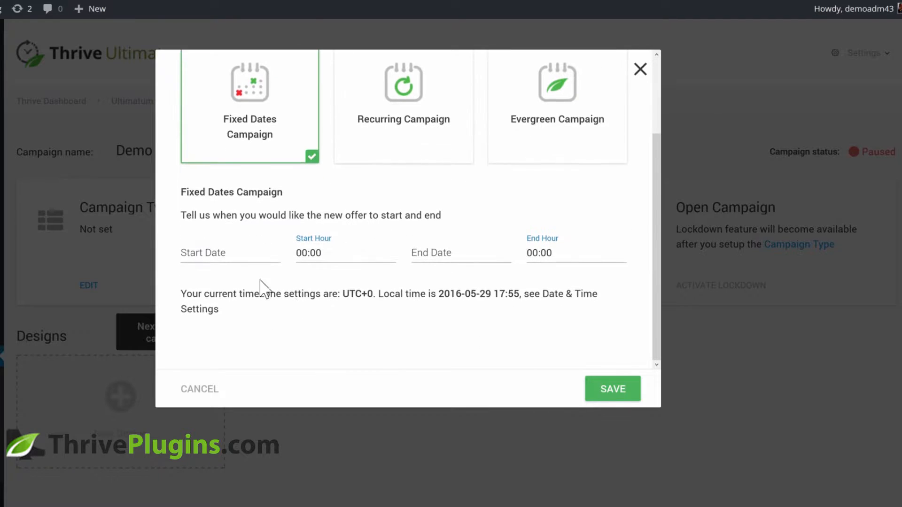
# Set the fixed dates campaign to start on 31 May 2016 at 14:00.
pyautogui.click(226, 254)
pyautogui.click(256, 282)
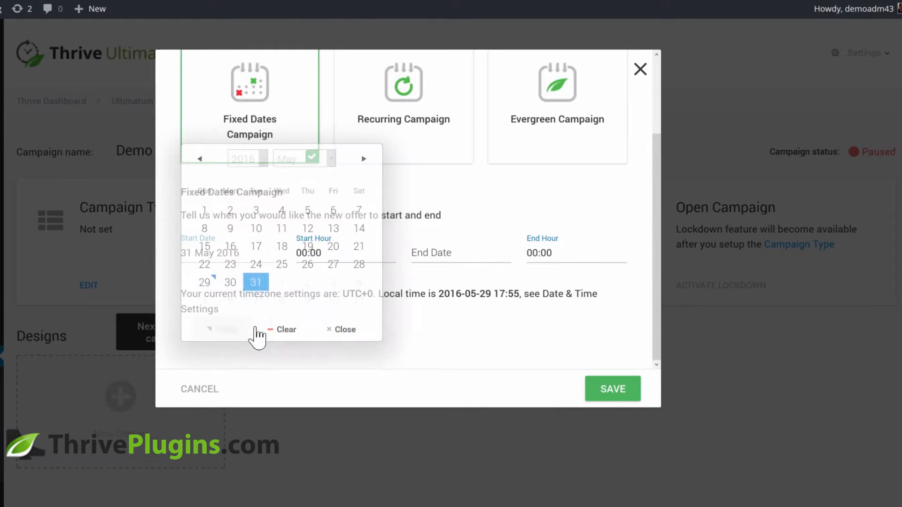
pyautogui.click(322, 256)
pyautogui.scroll(-4, 352, 308)
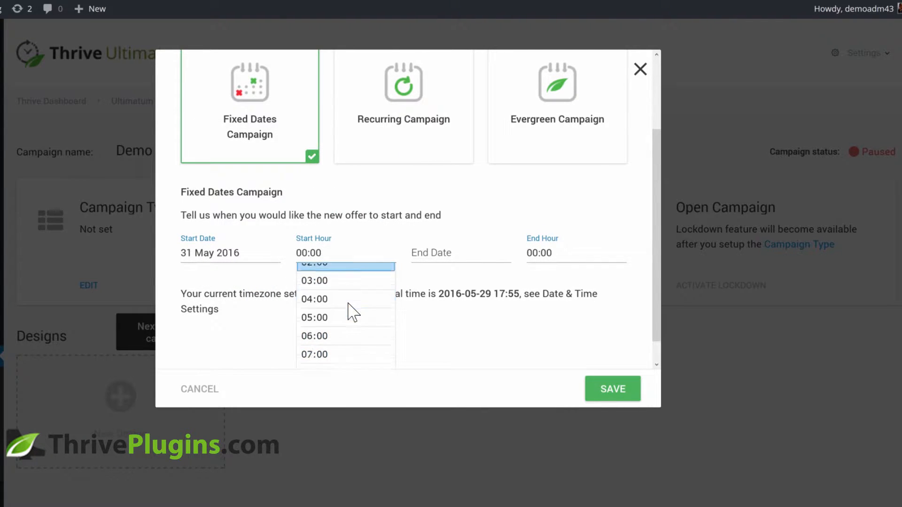
pyautogui.click(336, 328)
# Set an end date and hour that make the campaign run for 8 days and 1 hour, and save the campaign type.
pyautogui.click(437, 254)
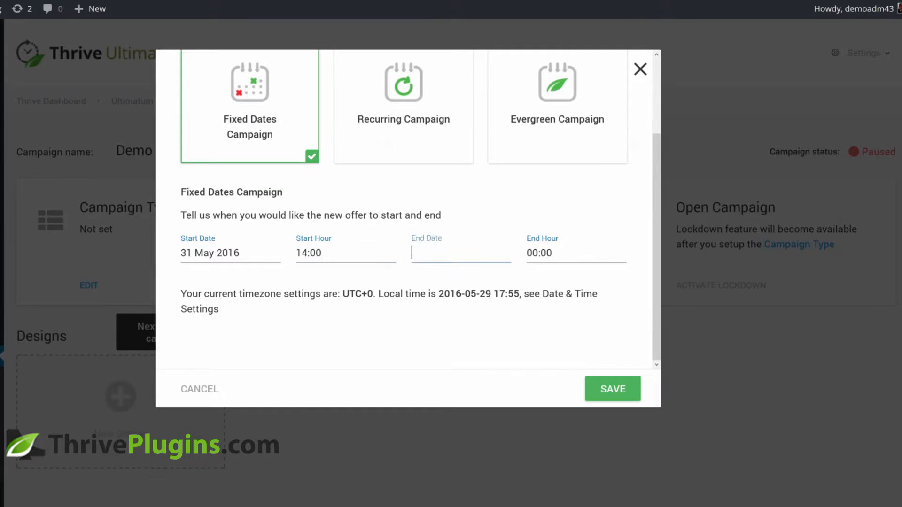
pyautogui.click(516, 303)
pyautogui.click(544, 256)
pyautogui.scroll(-4, 559, 329)
pyautogui.click(545, 343)
pyautogui.click(606, 389)
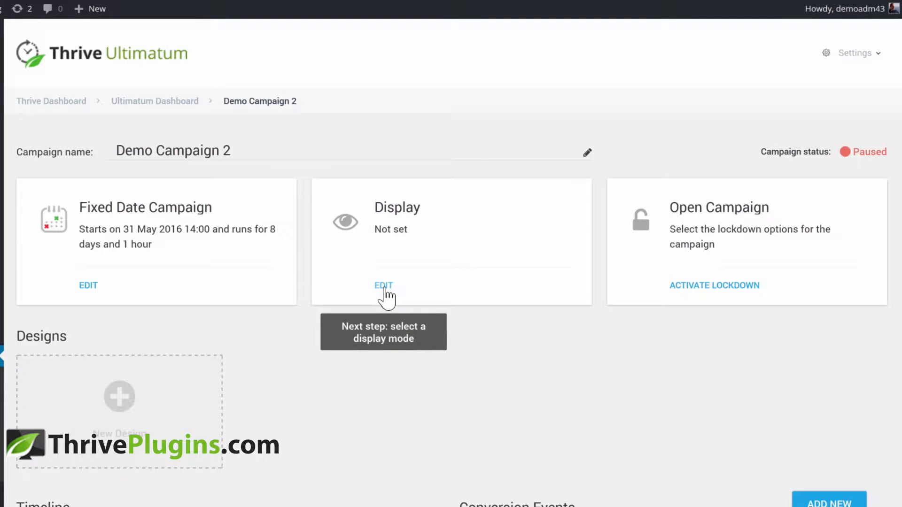
# Set the campaign to display on All Posts, review the category, post and page targeting options, and save the display settings.
pyautogui.click(384, 285)
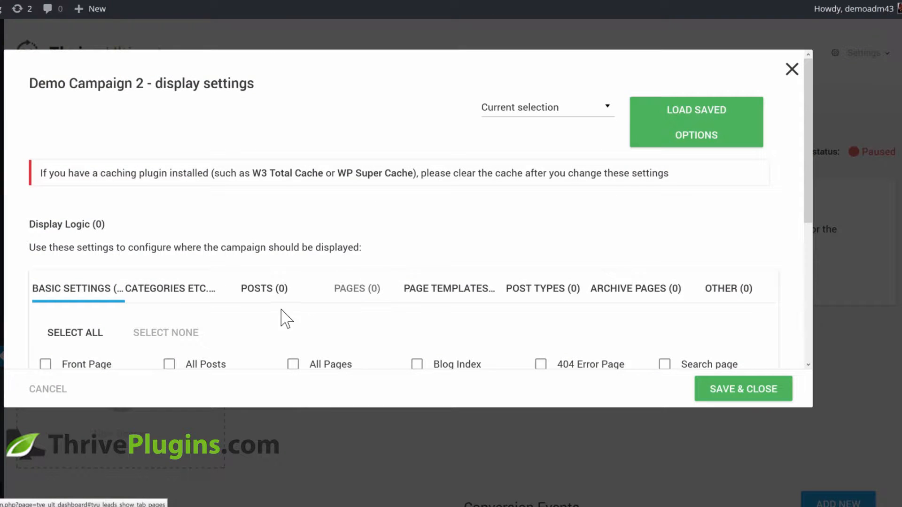
pyautogui.scroll(-2, 282, 316)
pyautogui.click(170, 282)
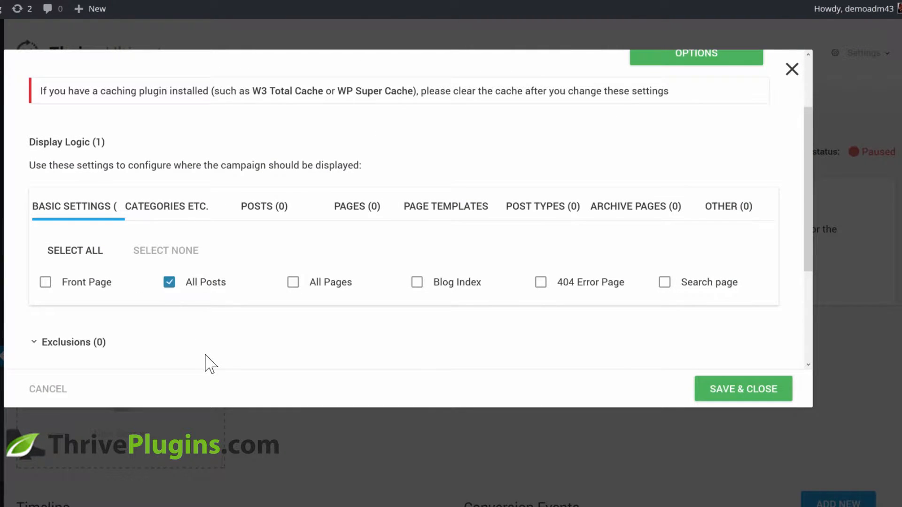
pyautogui.click(184, 215)
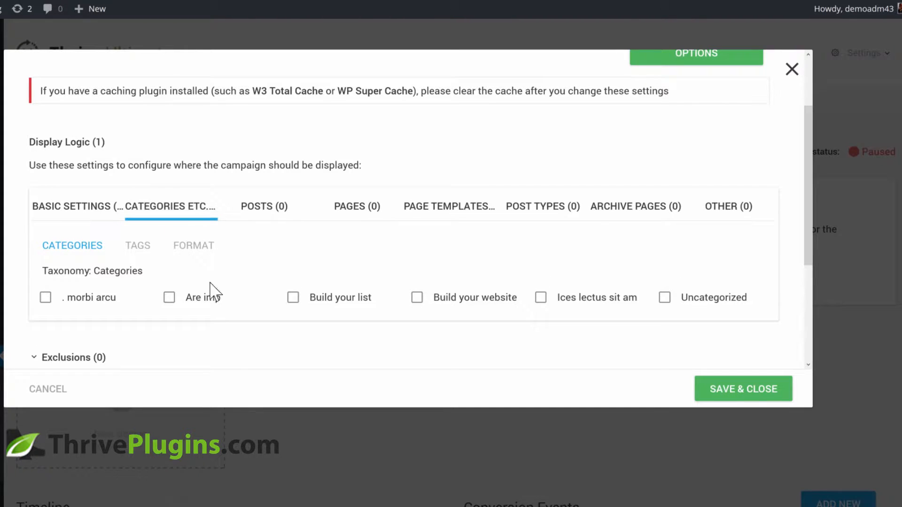
pyautogui.click(277, 207)
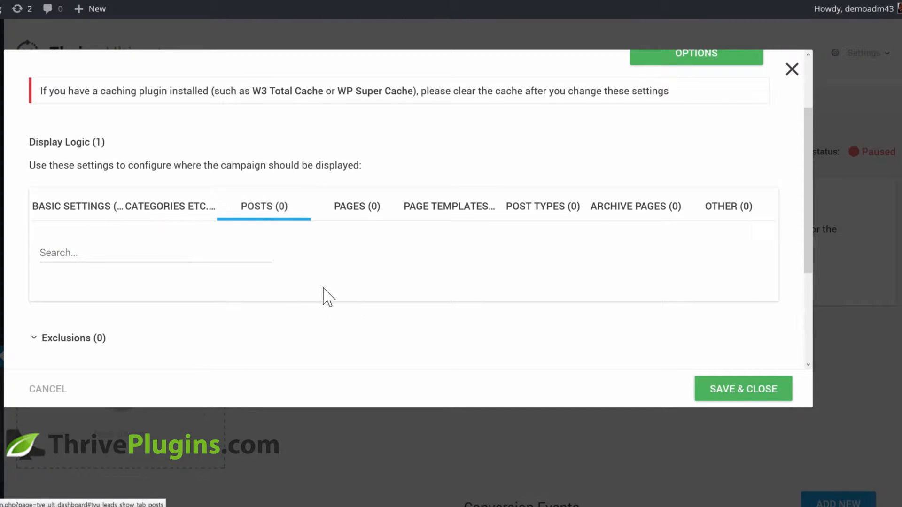
pyautogui.click(347, 217)
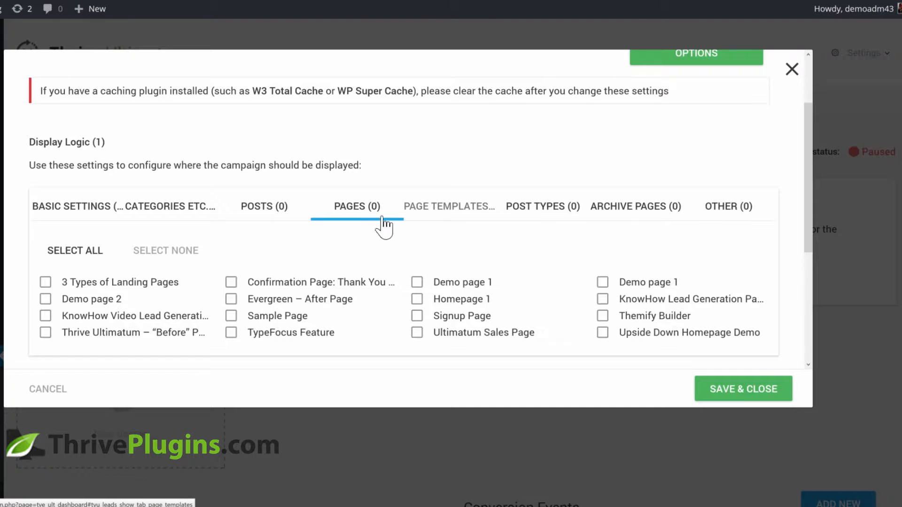
pyautogui.click(730, 396)
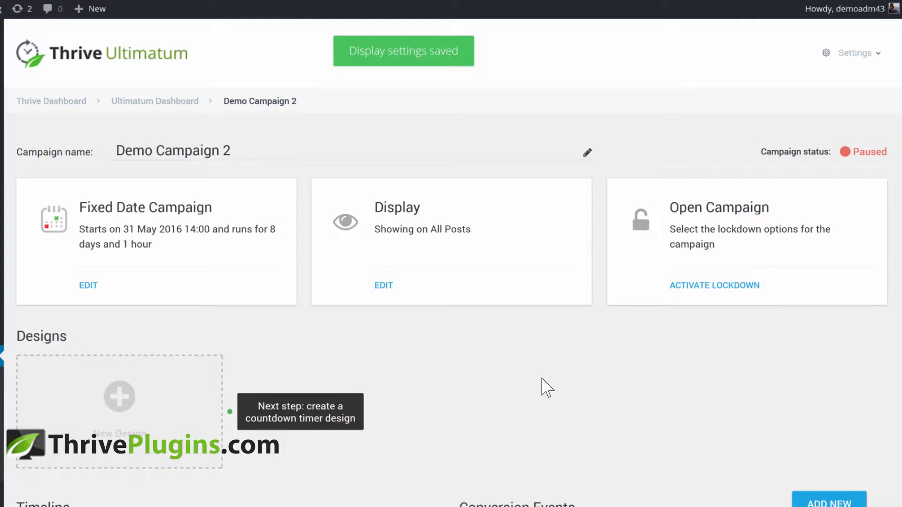
# Add a new countdown design of the Bottom ribbon type to the campaign.
pyautogui.scroll(-4, 537, 369)
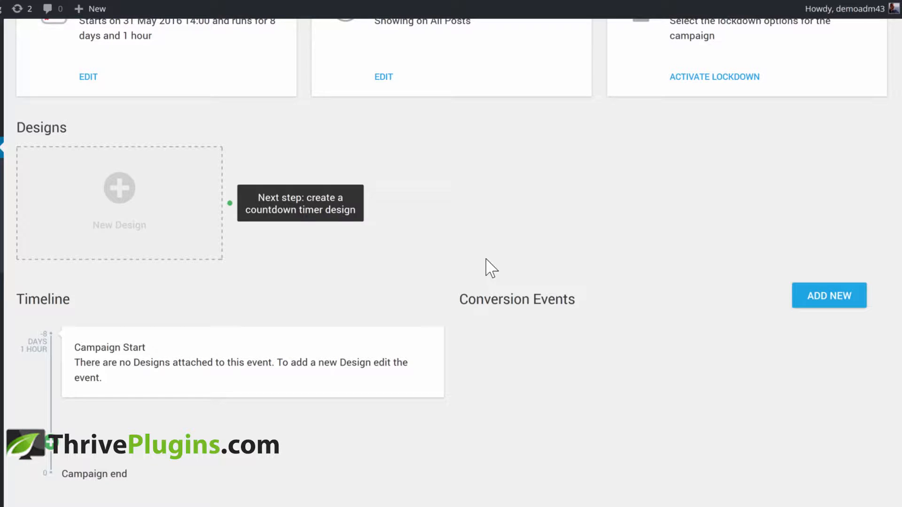
pyautogui.scroll(-1, 491, 268)
pyautogui.click(118, 173)
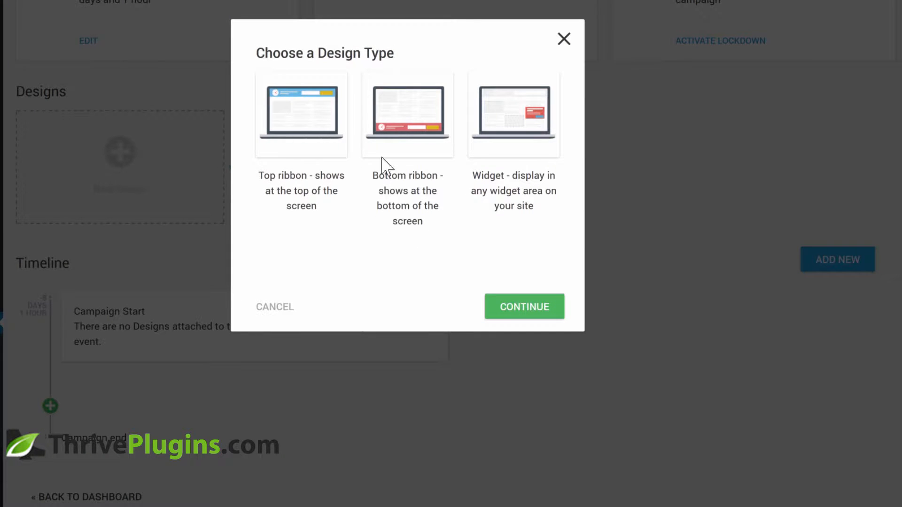
pyautogui.click(396, 106)
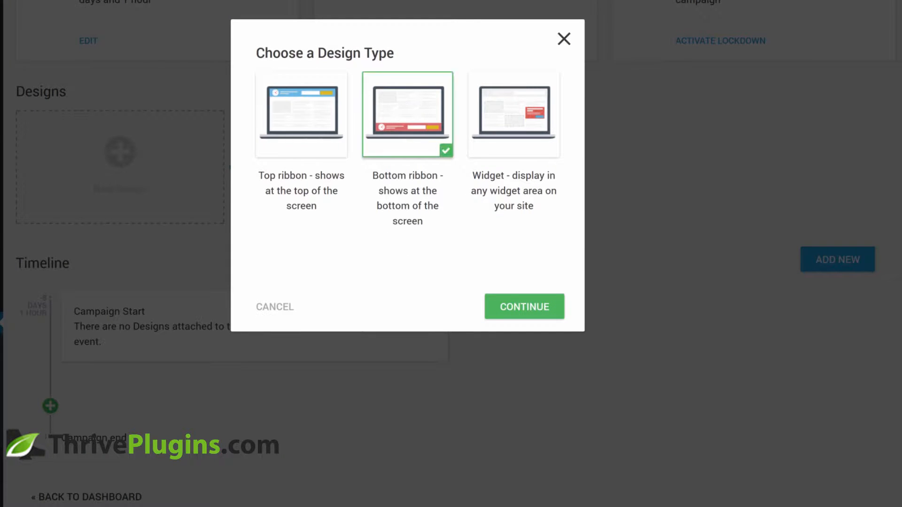
pyautogui.click(524, 307)
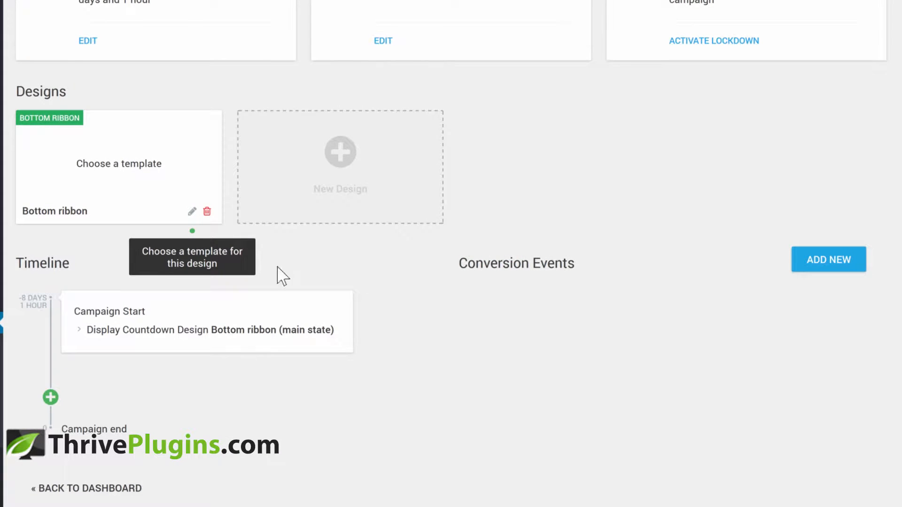
# Open the bottom ribbon design for editing and apply the Ribbon Set 003 template.
pyautogui.click(192, 211)
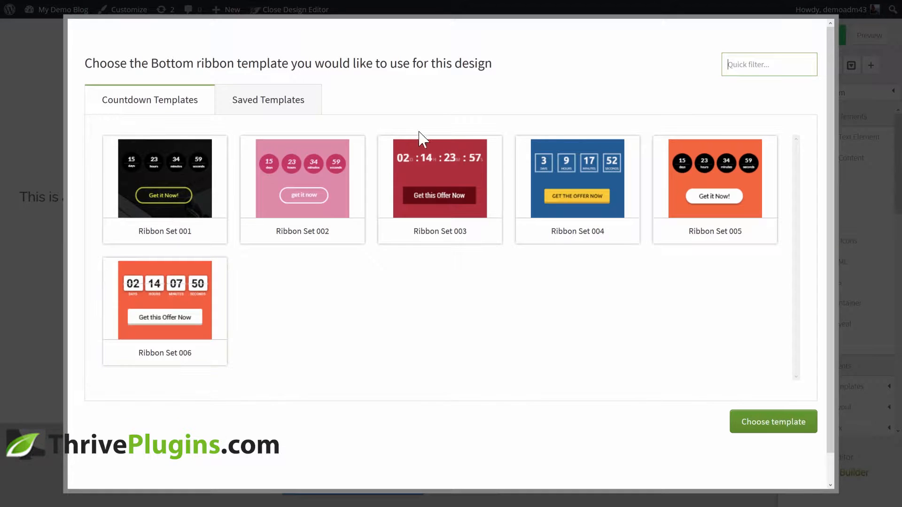
pyautogui.click(469, 189)
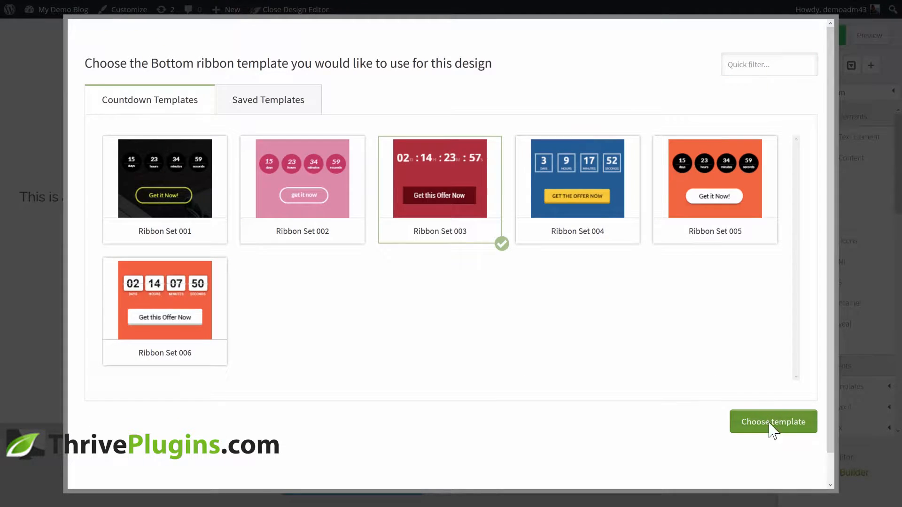
pyautogui.click(754, 422)
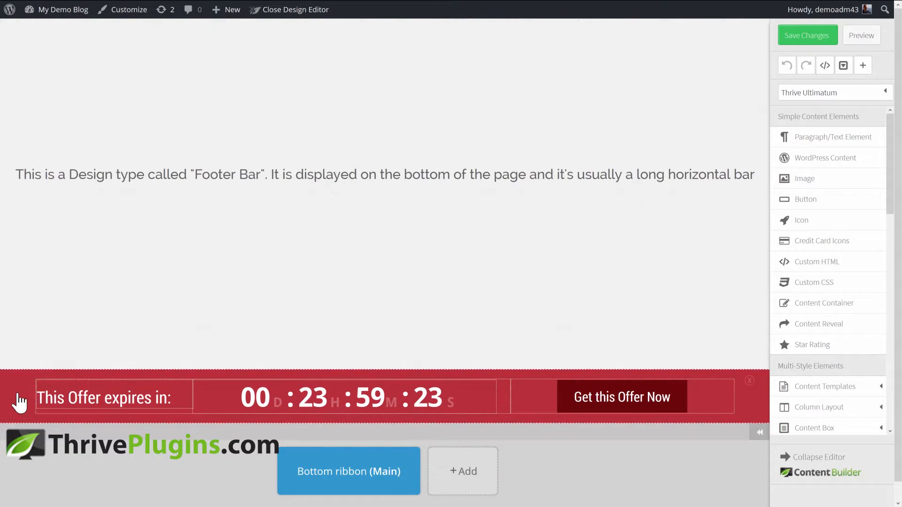
# Apply the green default color to the ribbon background and to its offer button.
pyautogui.click(28, 373)
pyautogui.click(93, 353)
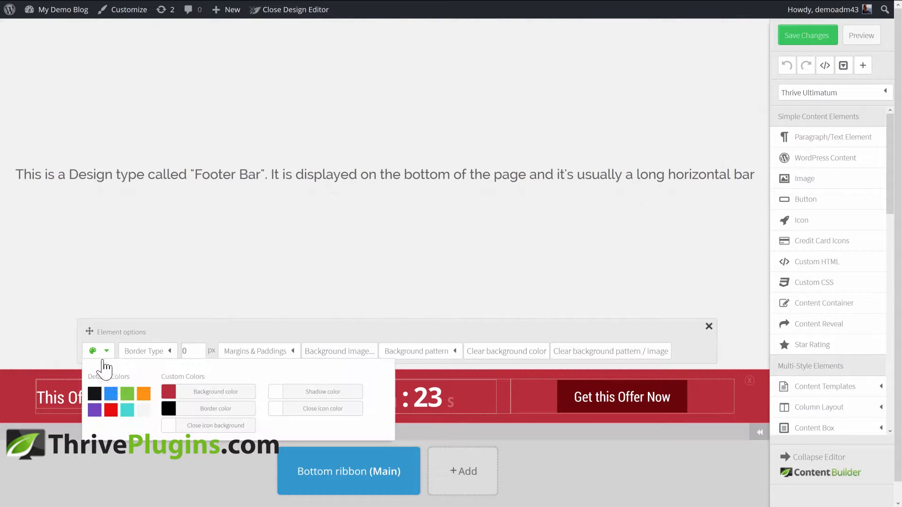
pyautogui.click(127, 393)
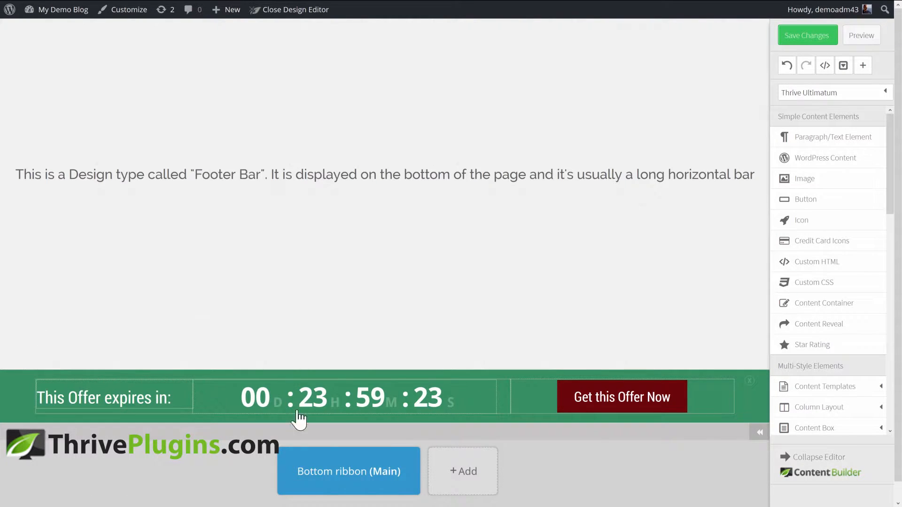
pyautogui.click(641, 411)
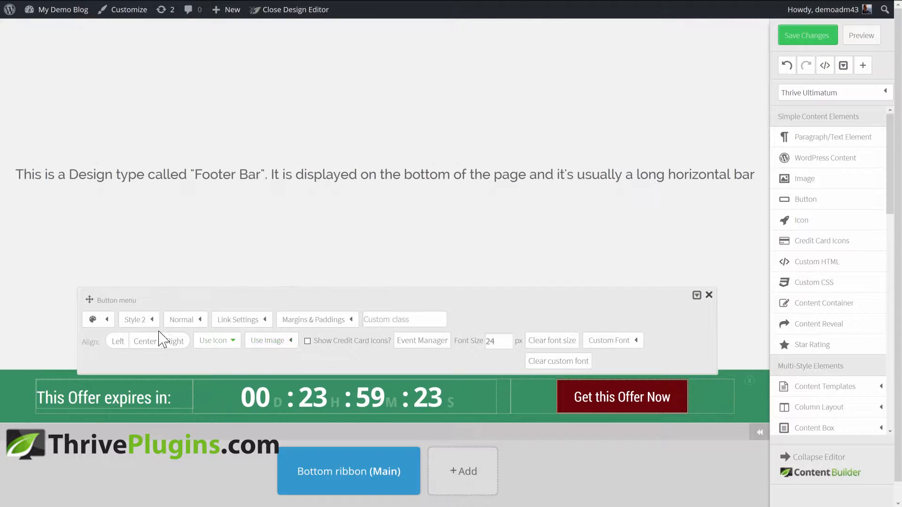
pyautogui.click(101, 320)
pyautogui.click(127, 363)
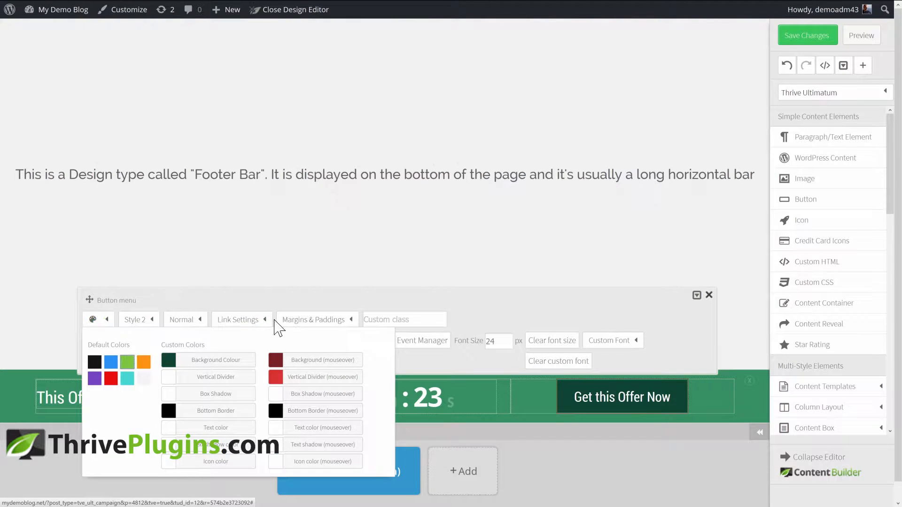
# Change the ribbon button's label to "Change the Text", leaving its link URL empty.
pyautogui.click(238, 320)
pyautogui.tripleClick(290, 360)
pyautogui.write('Cha')
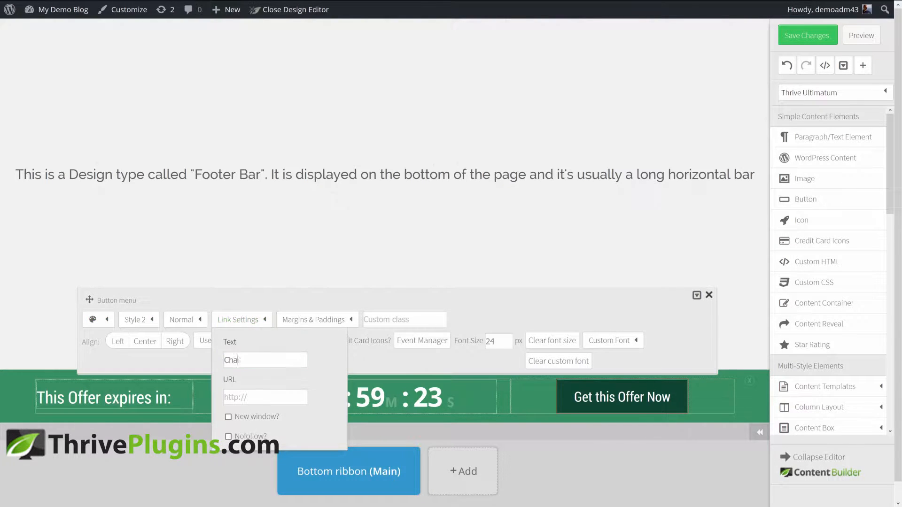
pyautogui.write('nge the Text')
pyautogui.press('Tab')
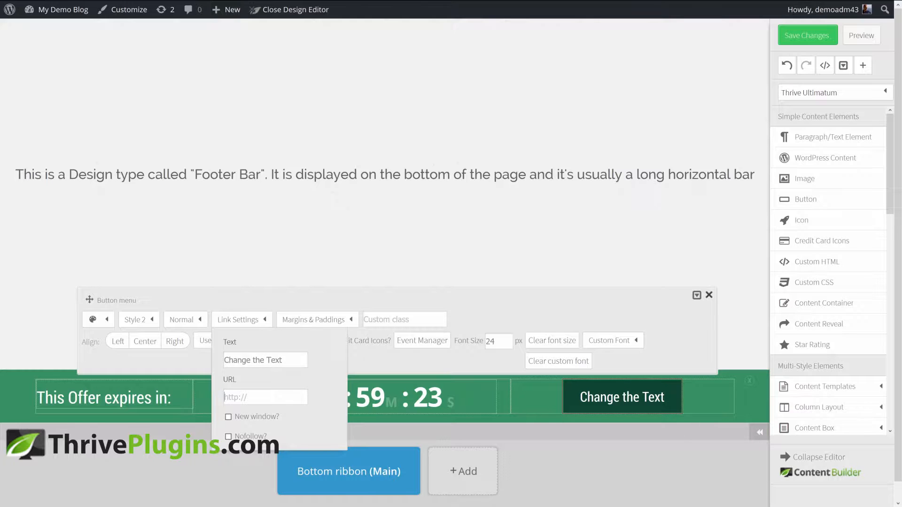
pyautogui.click(270, 396)
pyautogui.click(442, 248)
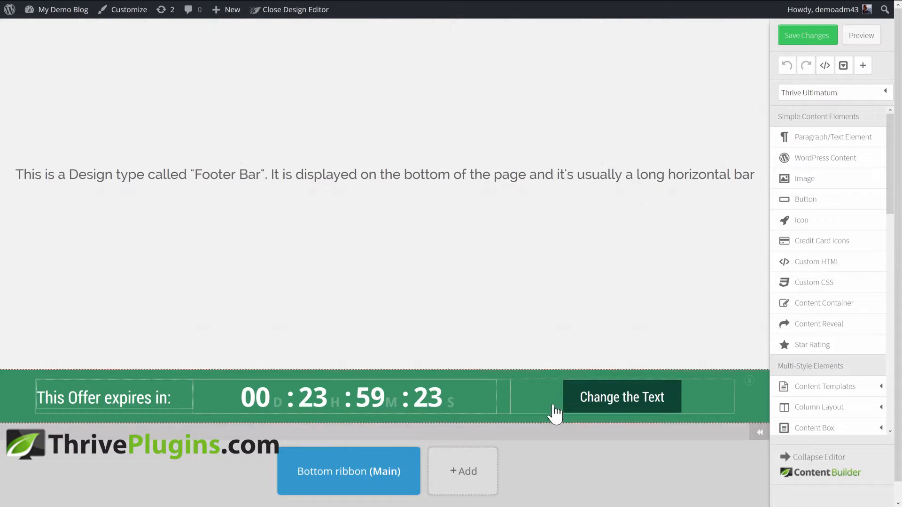
# Add a design state named "urgent" and apply the red default color to its ribbon background.
pyautogui.click(465, 472)
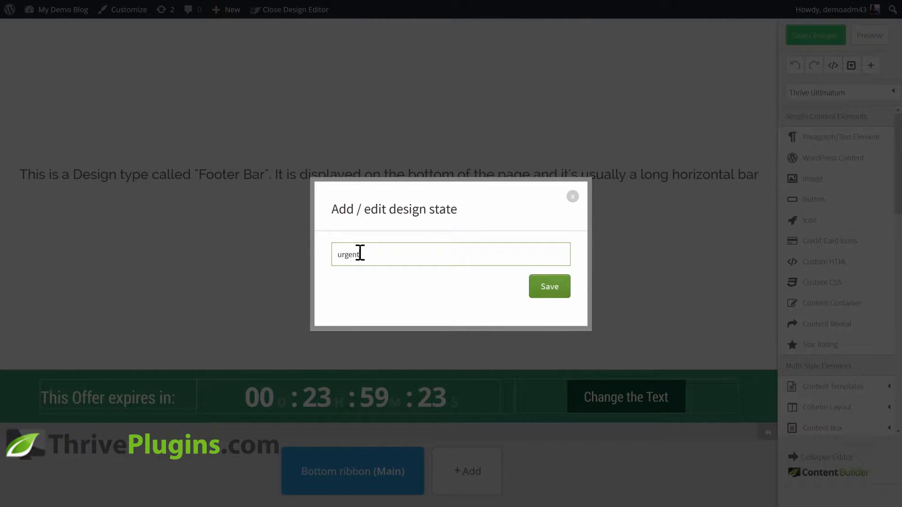
pyautogui.click(549, 286)
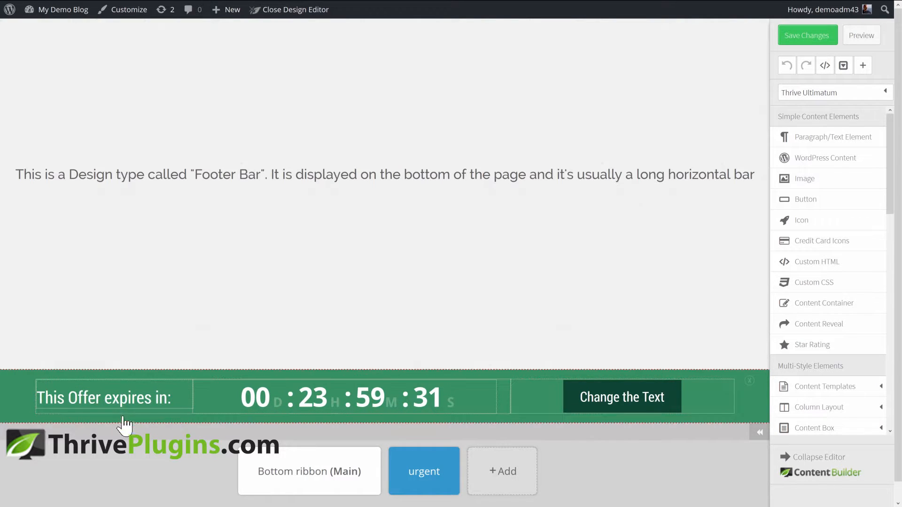
pyautogui.click(107, 420)
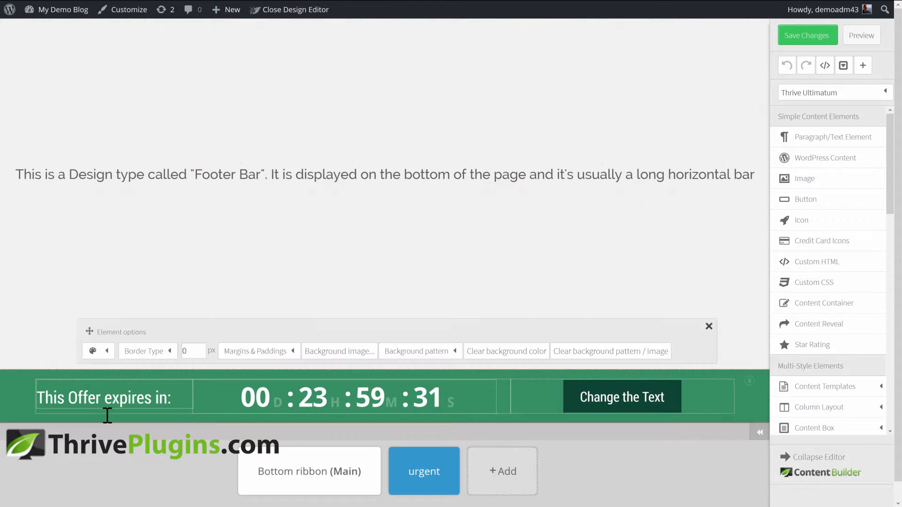
pyautogui.click(100, 355)
pyautogui.click(111, 410)
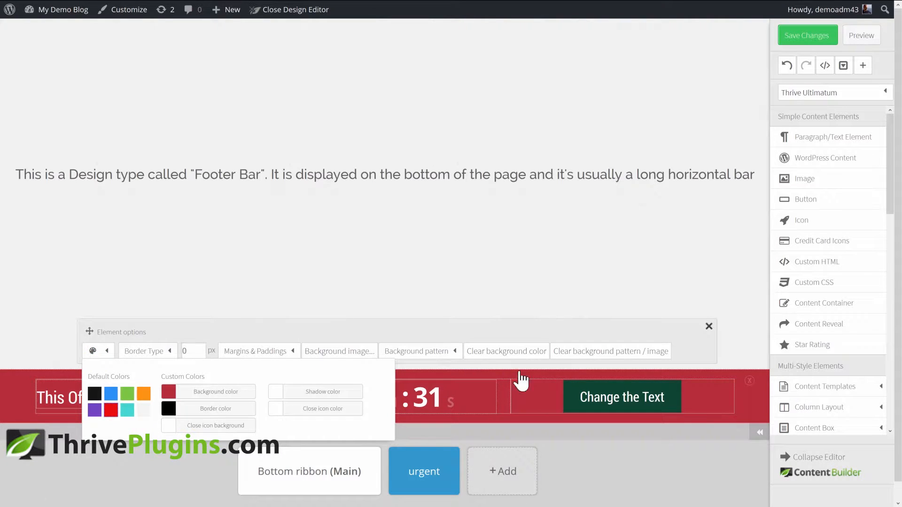
# Apply the red default color to the button in the urgent state.
pyautogui.click(655, 389)
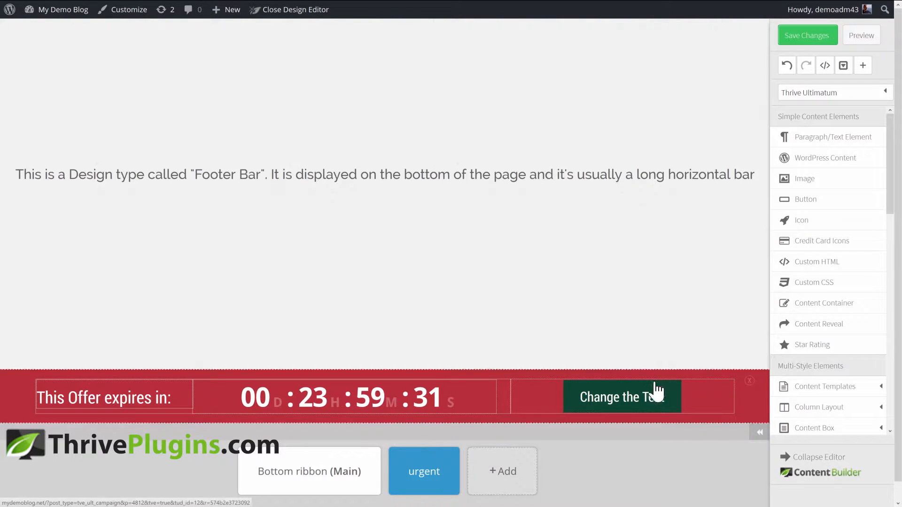
pyautogui.click(103, 319)
pyautogui.click(110, 377)
# Replace the urgent state's ribbon text with "Warning! This offer is about to go away forever!".
pyautogui.click(134, 401)
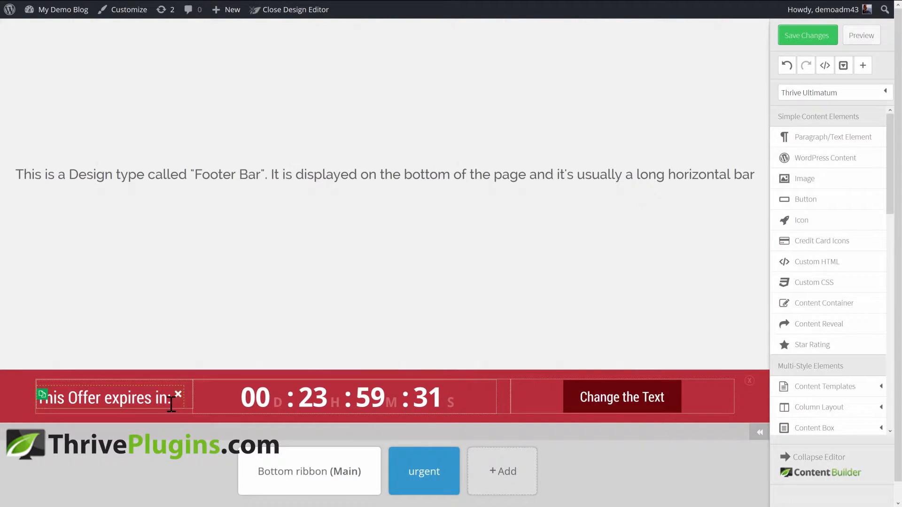
pyautogui.click(171, 404)
pyautogui.moveTo(172, 404); pyautogui.dragTo(38, 399)
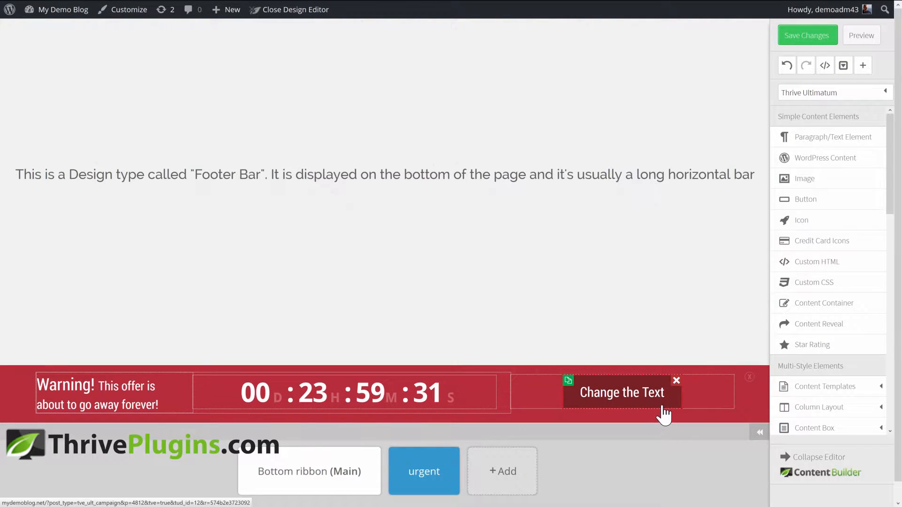
pyautogui.click(715, 473)
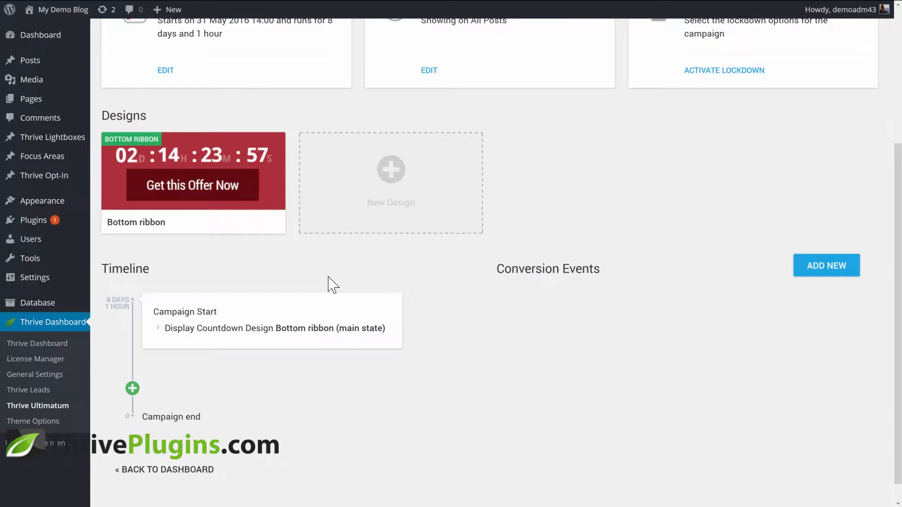
# Add a design of the Widget type to the campaign and open its template selection.
pyautogui.click(391, 188)
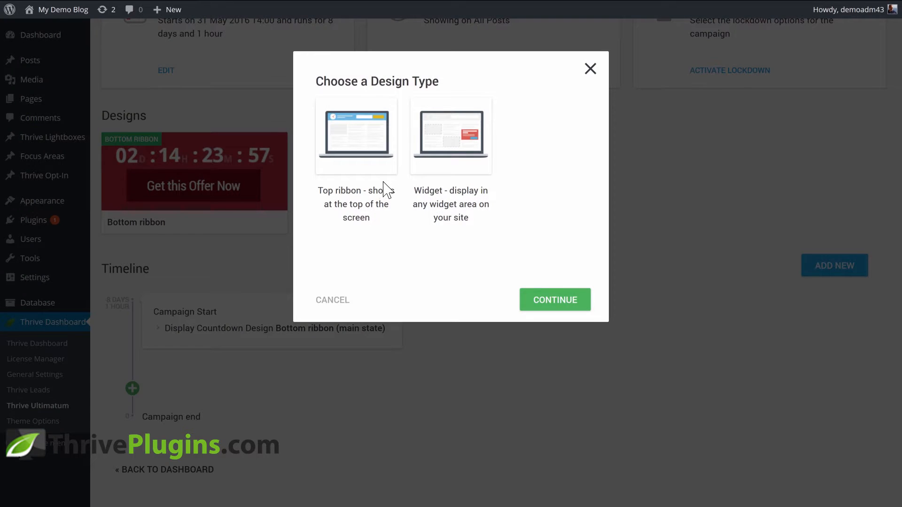
pyautogui.click(435, 141)
pyautogui.click(555, 306)
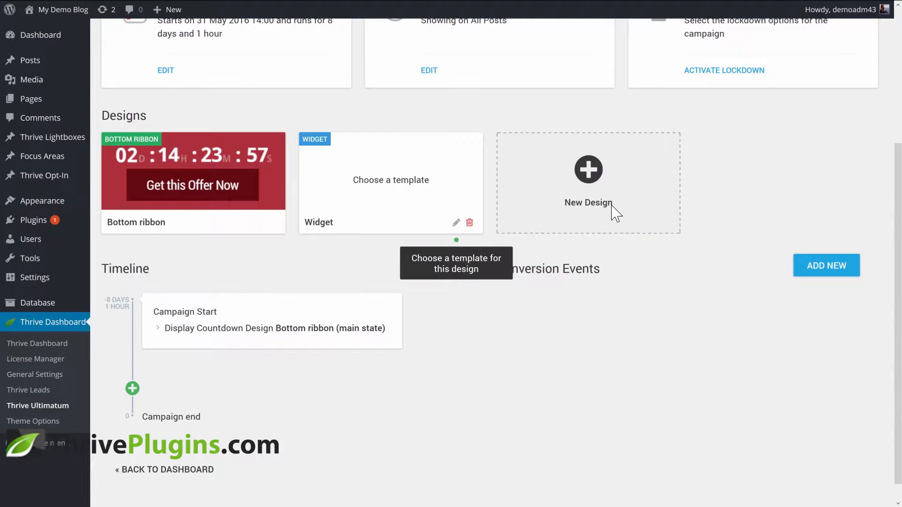
pyautogui.click(456, 223)
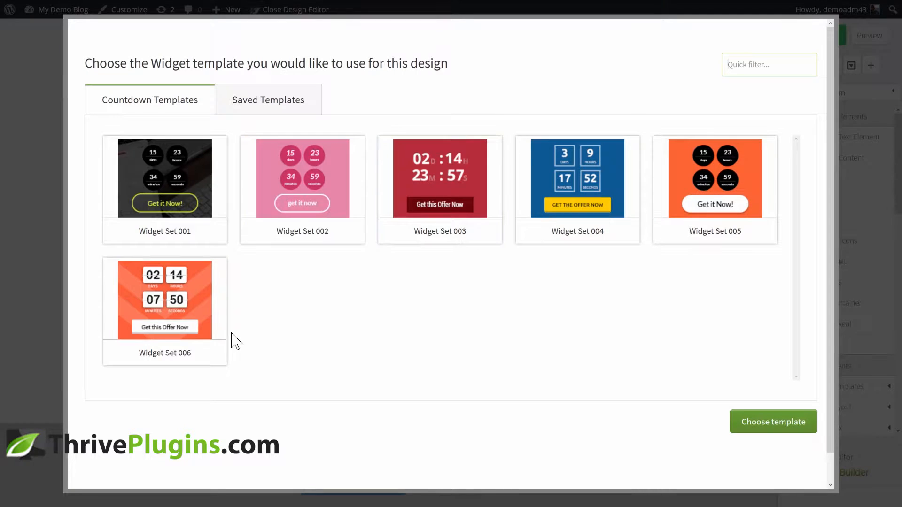
# Apply the Widget Set 006 template to the widget design, save it, and close the design editor.
pyautogui.click(221, 340)
pyautogui.click(739, 423)
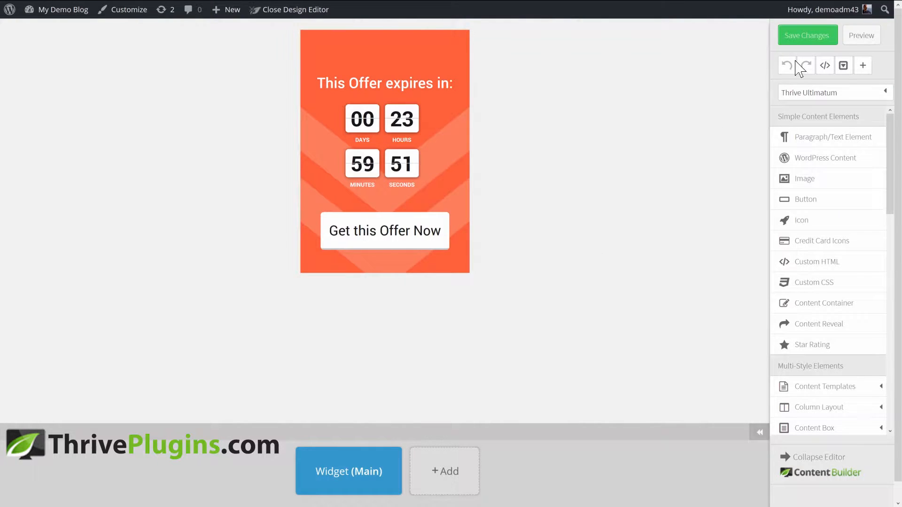
pyautogui.click(803, 41)
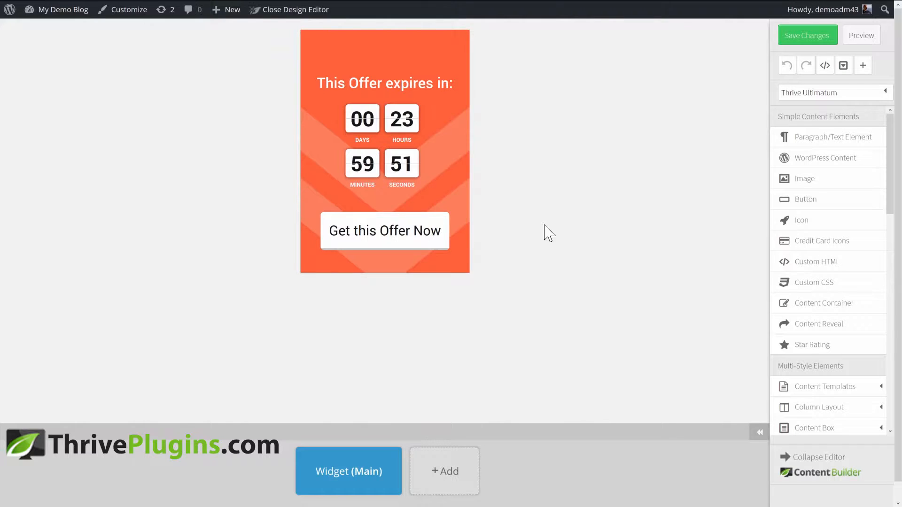
pyautogui.moveTo(242, 5)
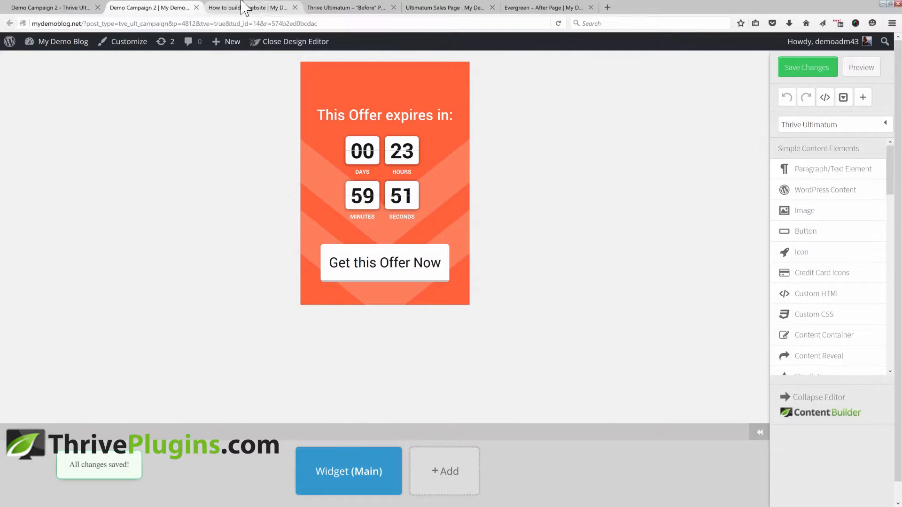
pyautogui.click(197, 8)
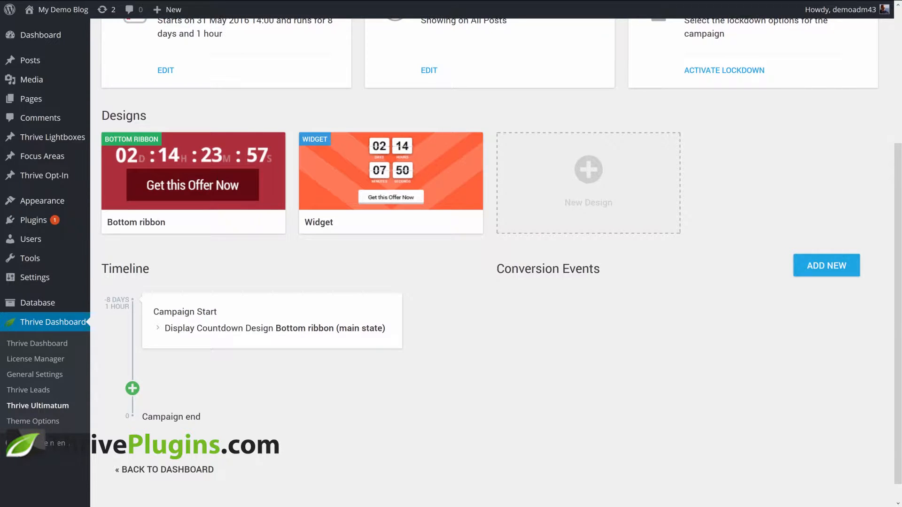
# Enable the Widget design in its main state for the Campaign Start timeline event and save the event.
pyautogui.scroll(-1, 441, 294)
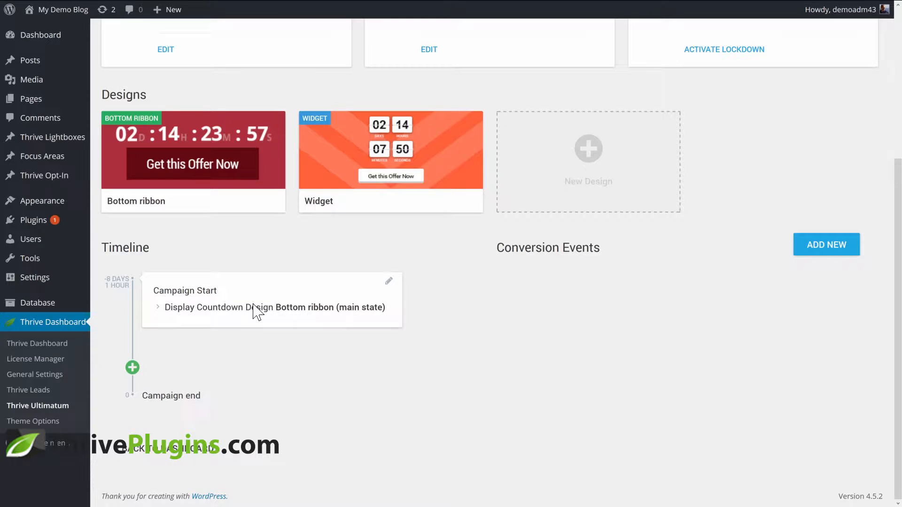
pyautogui.click(389, 282)
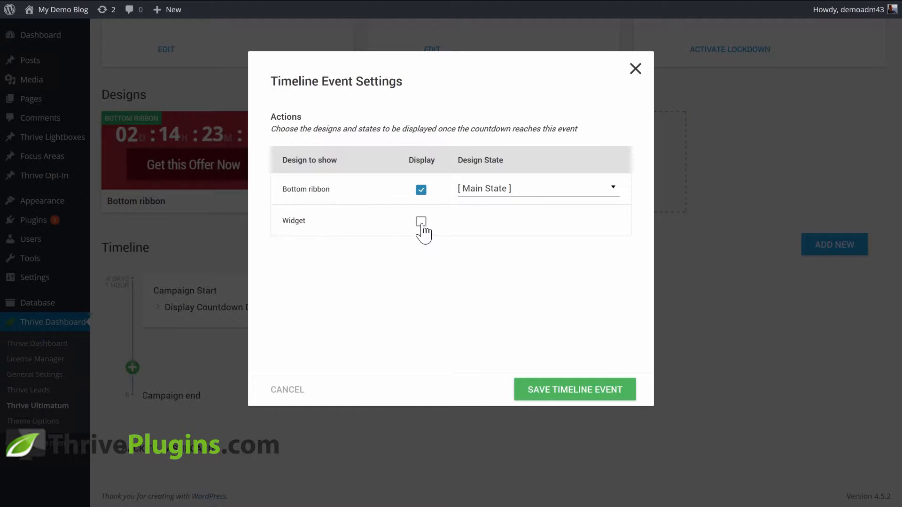
pyautogui.click(421, 221)
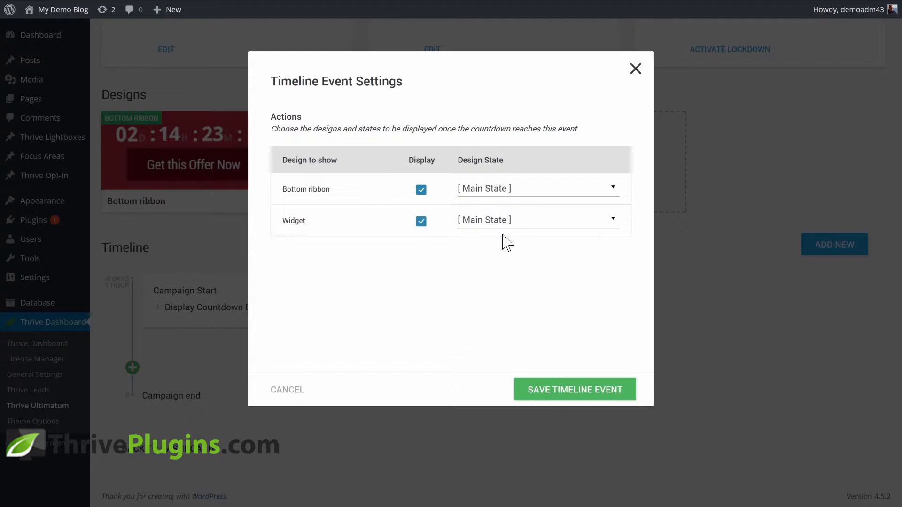
pyautogui.click(560, 381)
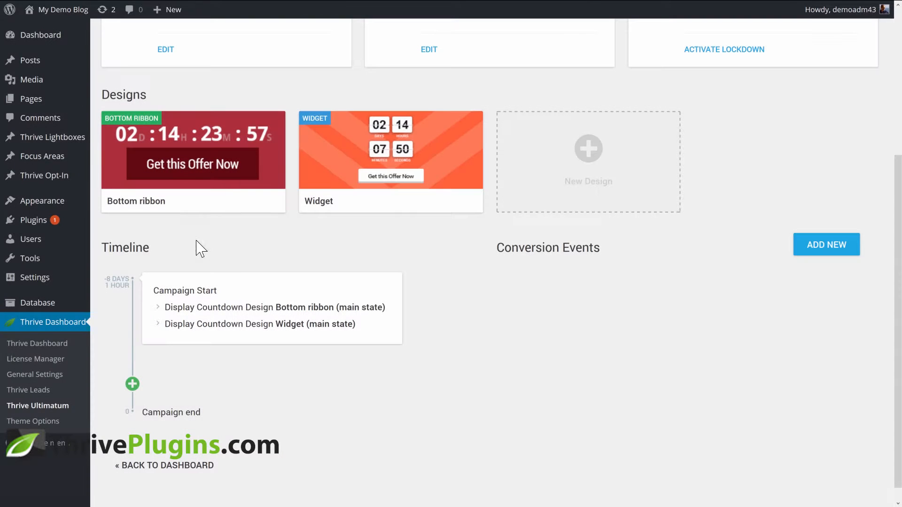
# Add a timeline event 12 hours before the countdown reaches zero that shows the bottom ribbon's urgent state and the widget's main state.
pyautogui.click(132, 383)
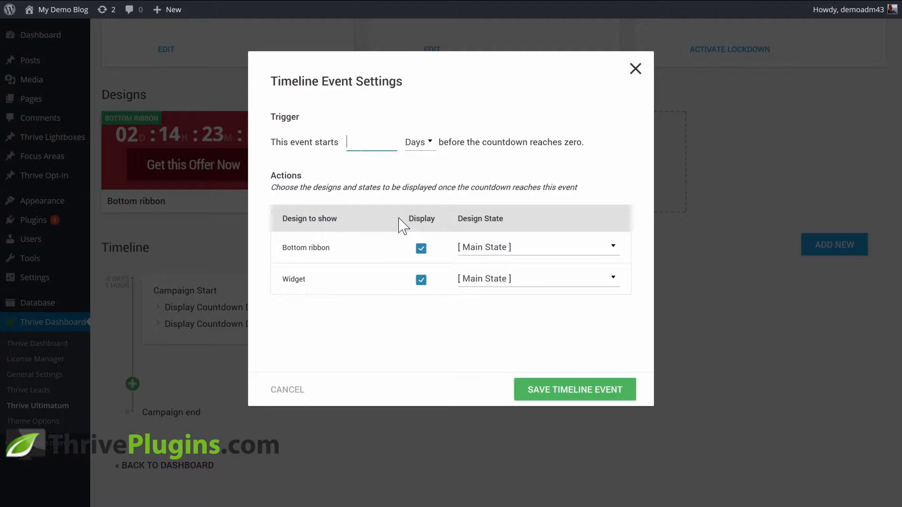
pyautogui.click(418, 144)
pyautogui.click(420, 188)
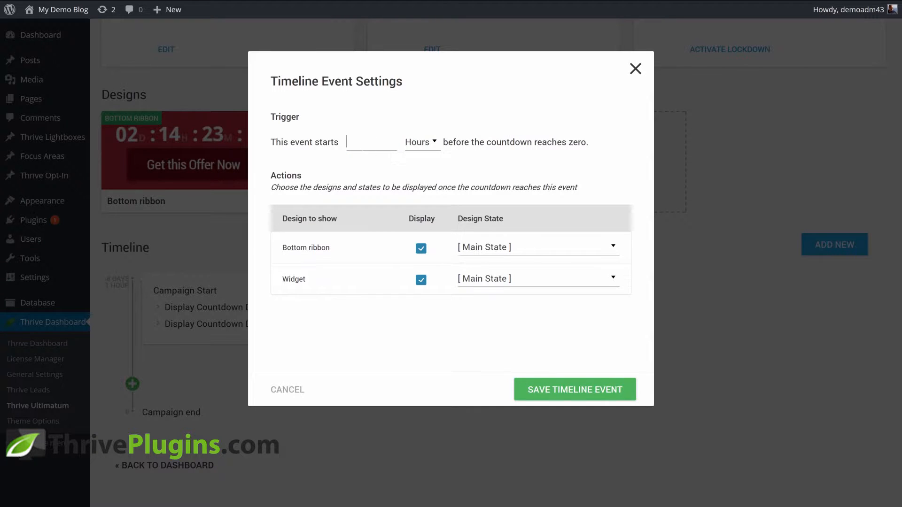
pyautogui.write('12')
pyautogui.click(395, 176)
pyautogui.click(501, 254)
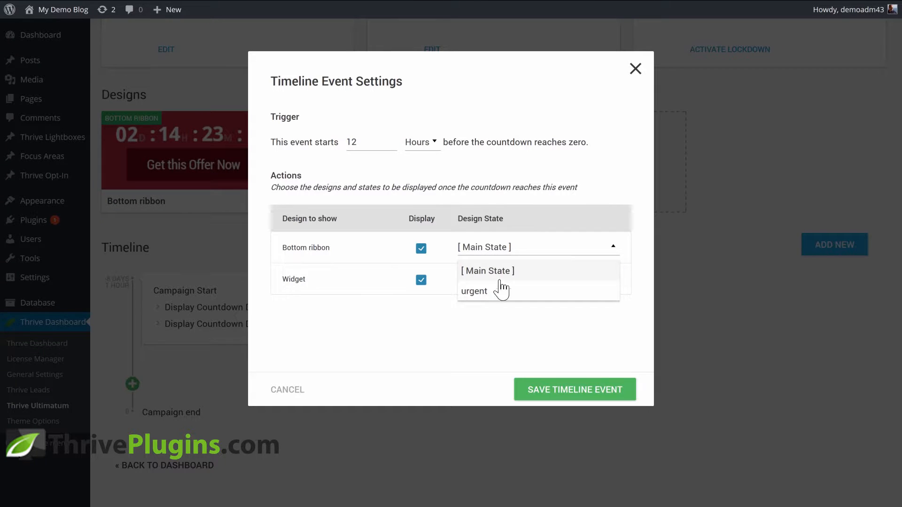
pyautogui.click(501, 291)
pyautogui.click(555, 390)
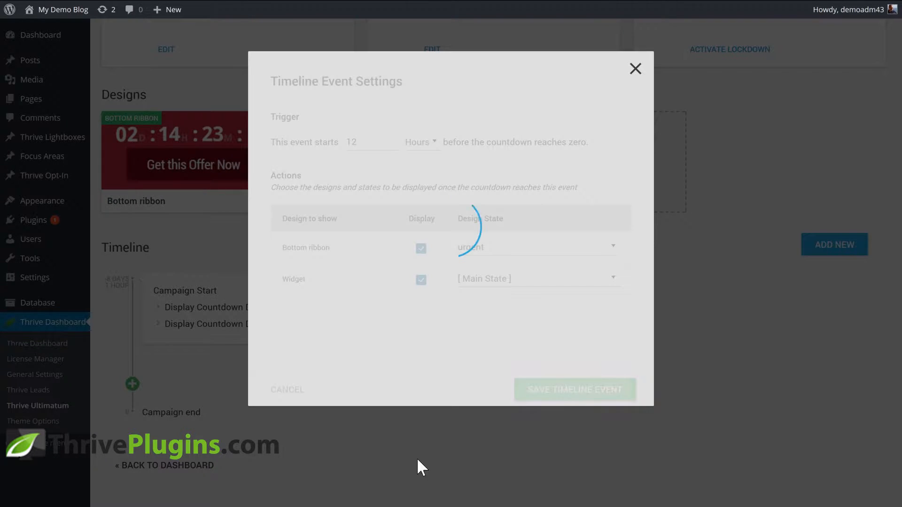
# Switch the status of Demo Campaign 2 from Paused to Running.
pyautogui.scroll(-2, 446, 423)
pyautogui.scroll(6, 516, 386)
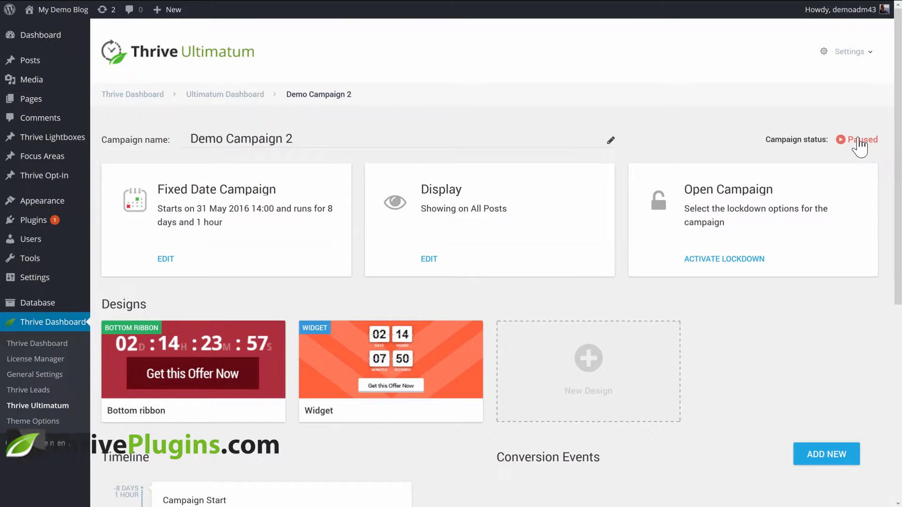
pyautogui.click(845, 143)
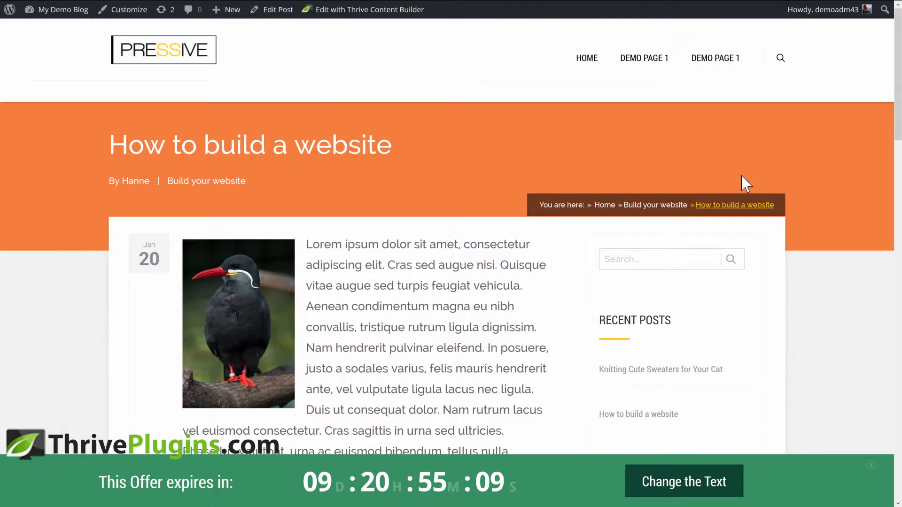
# Examine the countdown ribbon and the sidebar countdown widget on the "How to build a website" post.
pyautogui.moveTo(897, 89); pyautogui.dragTo(865, 169)
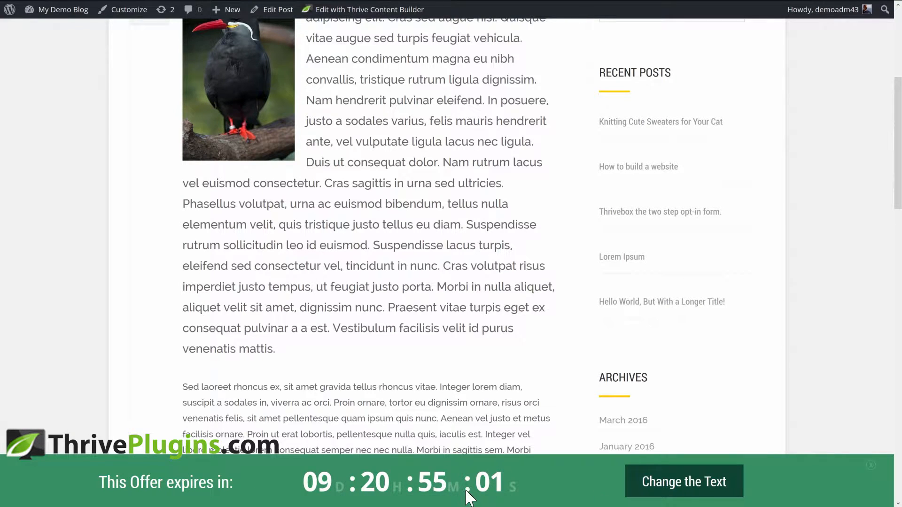
pyautogui.click(725, 492)
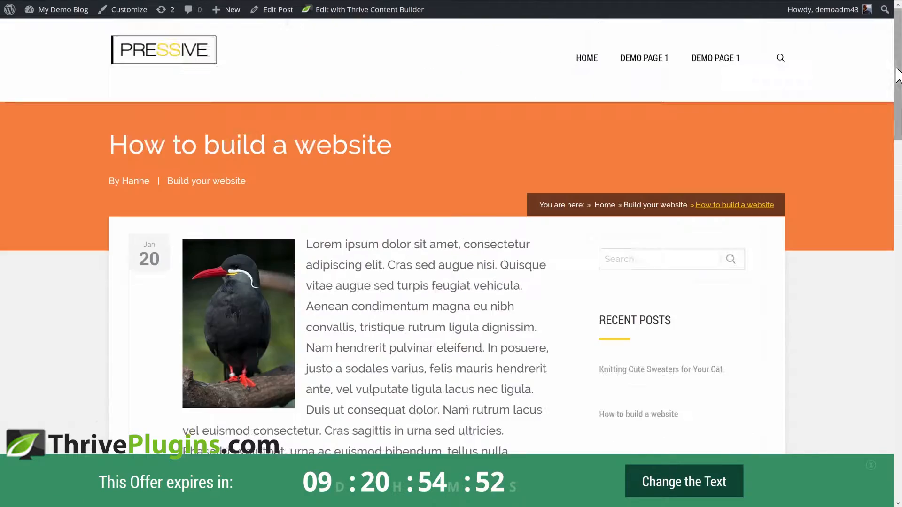
pyautogui.moveTo(897, 74); pyautogui.dragTo(887, 319)
pyautogui.scroll(-4, 845, 357)
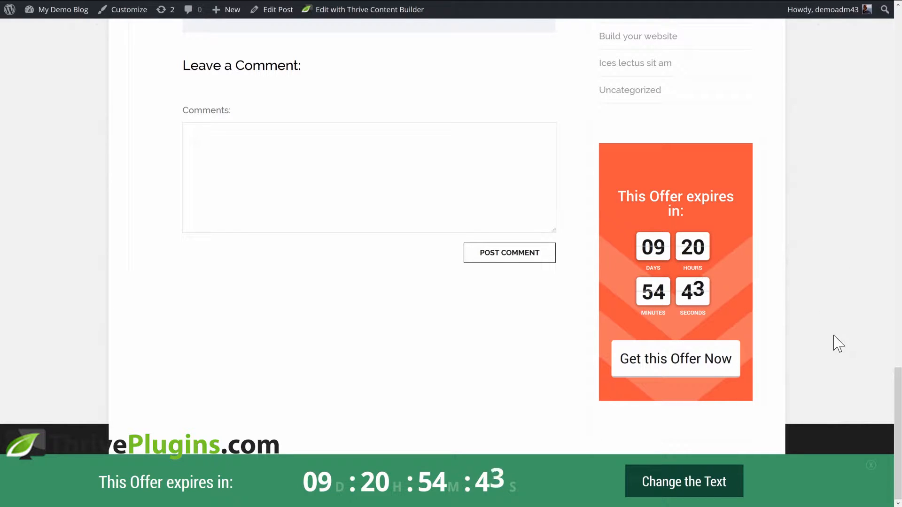
pyautogui.moveTo(895, 423); pyautogui.dragTo(880, 68)
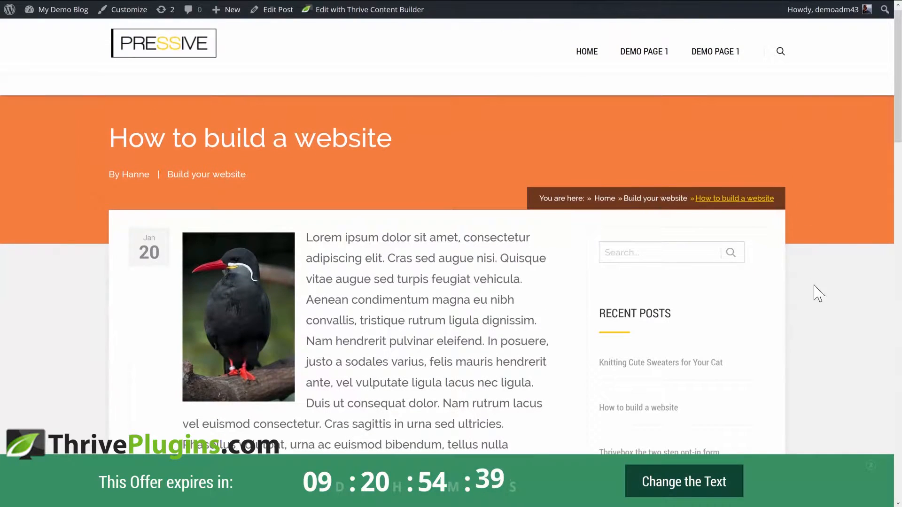
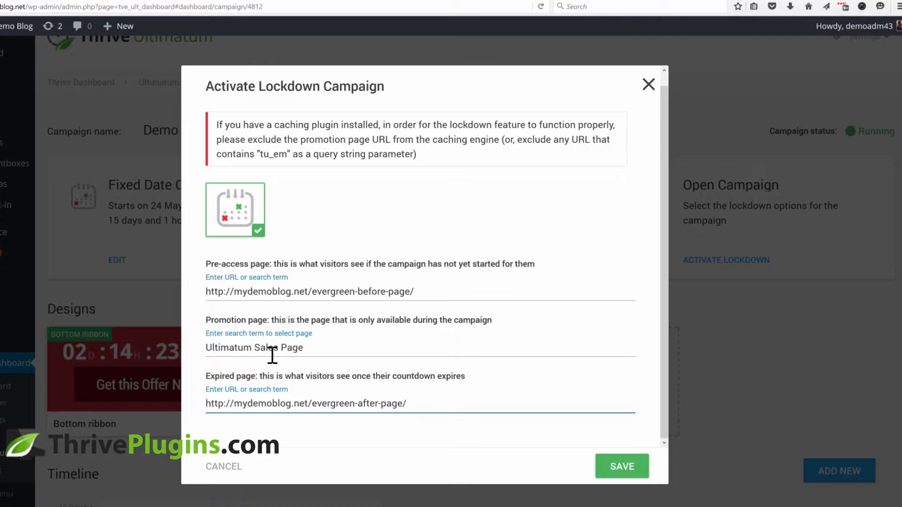
# Save the lockdown settings and set the fixed-date campaign's start date to 1 June 2016.
pyautogui.click(613, 470)
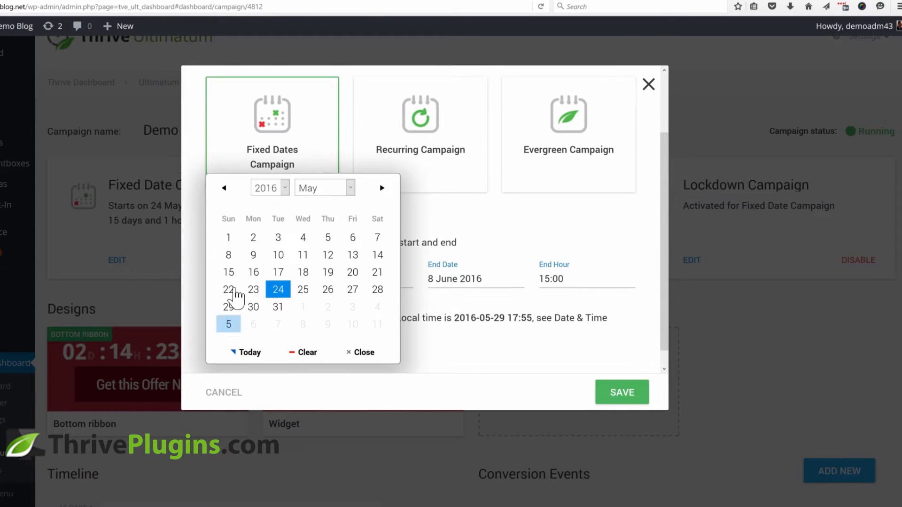
pyautogui.click(302, 307)
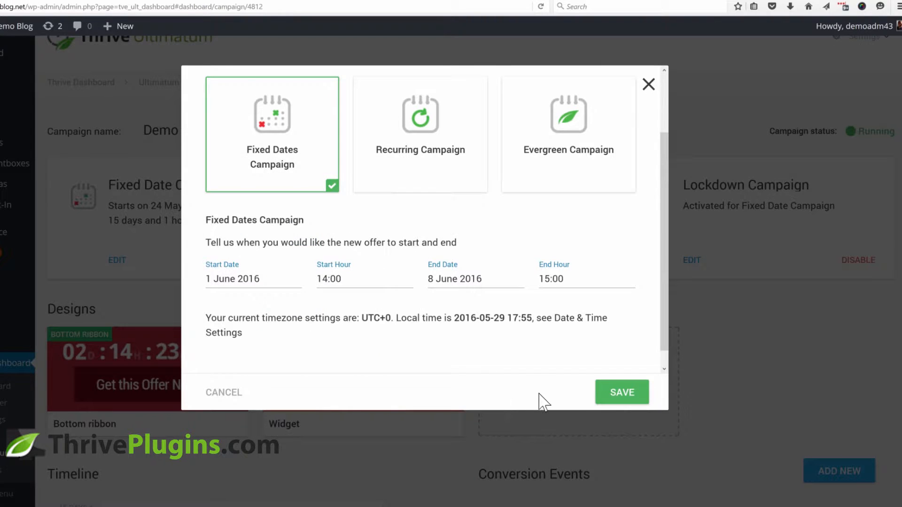
pyautogui.click(619, 395)
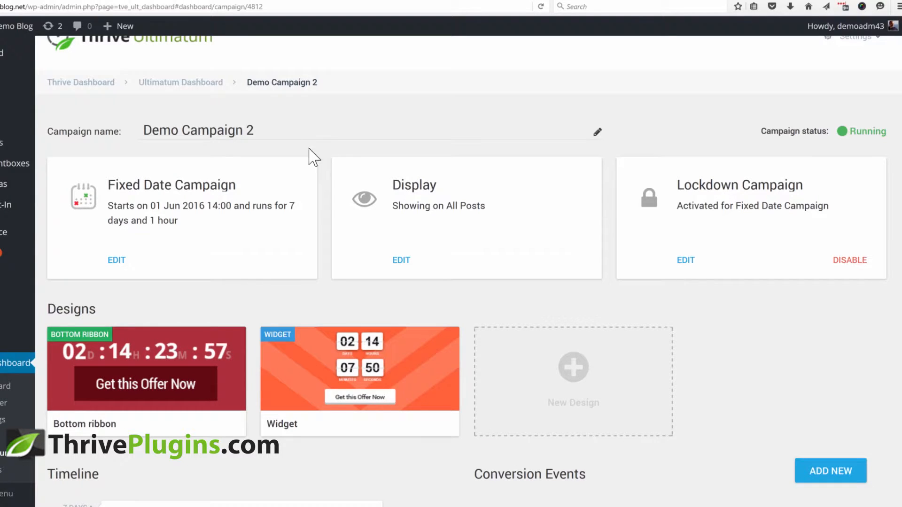
# Open mydemoblog.net/ultimatum-sales-page/ in a private browser window and check the waiting-list sign-up form on the pre-access page.
pyautogui.click(292, 0)
pyautogui.click(57, 6)
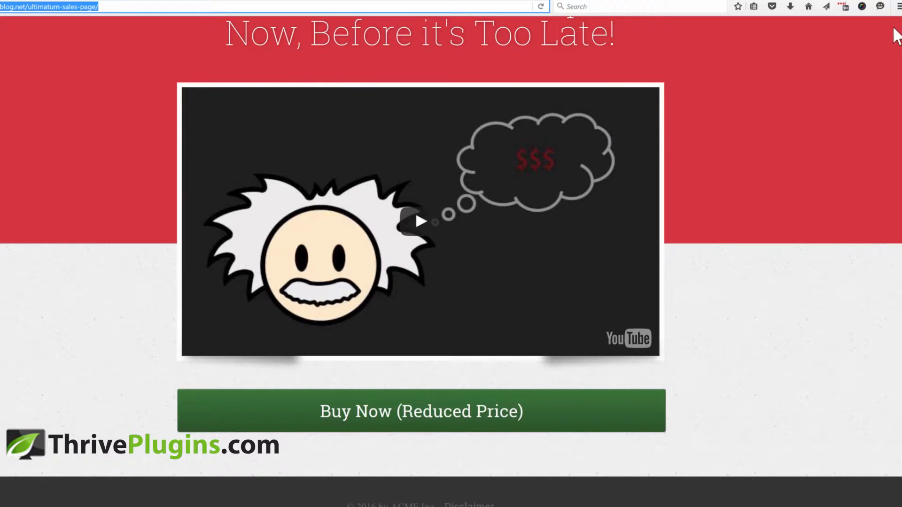
pyautogui.click(898, 6)
pyautogui.click(840, 82)
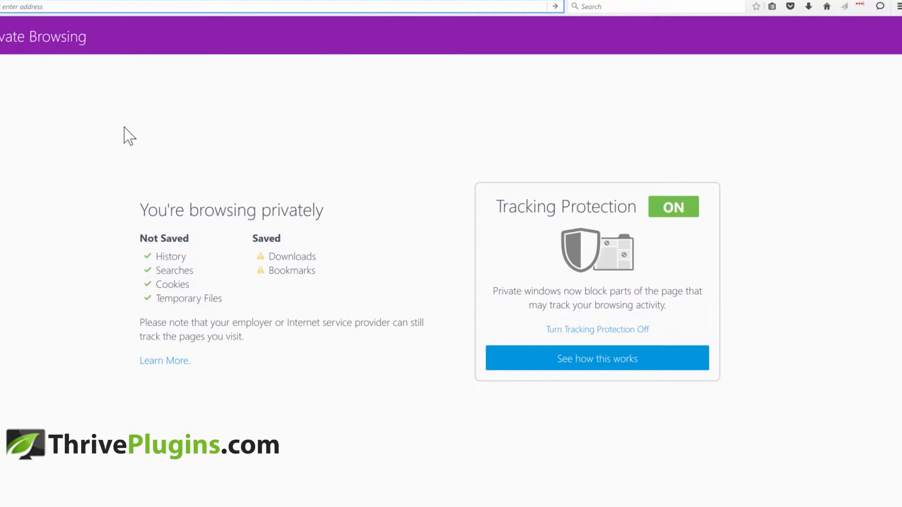
pyautogui.write('mydemoblog.net/ultimatum-sales-page/')
pyautogui.press('Return')
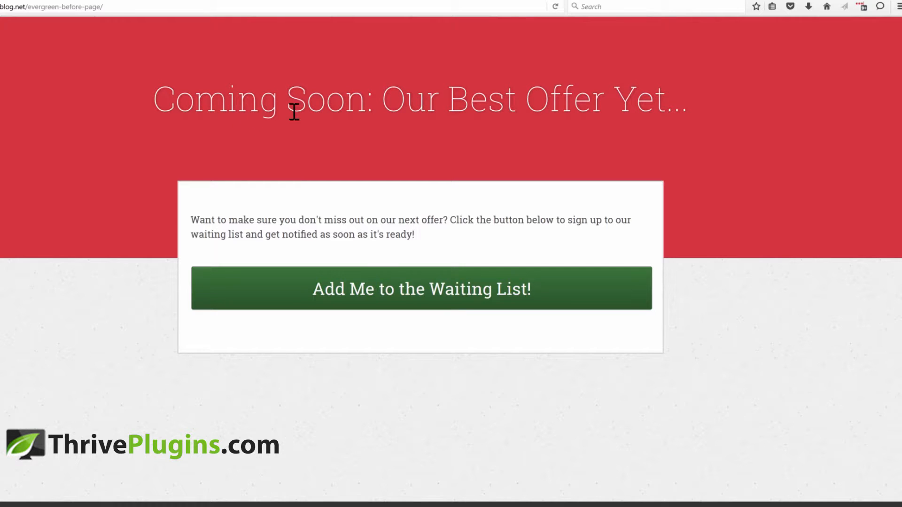
pyautogui.click(435, 277)
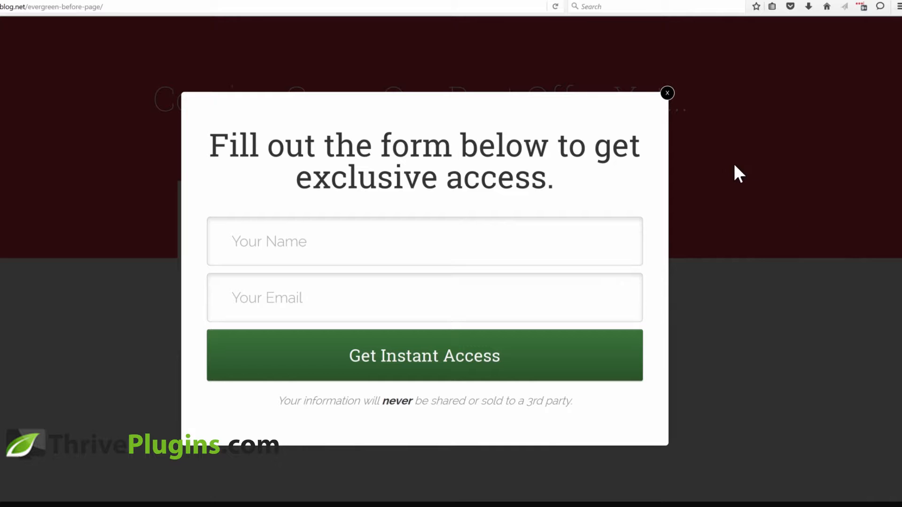
pyautogui.click(669, 95)
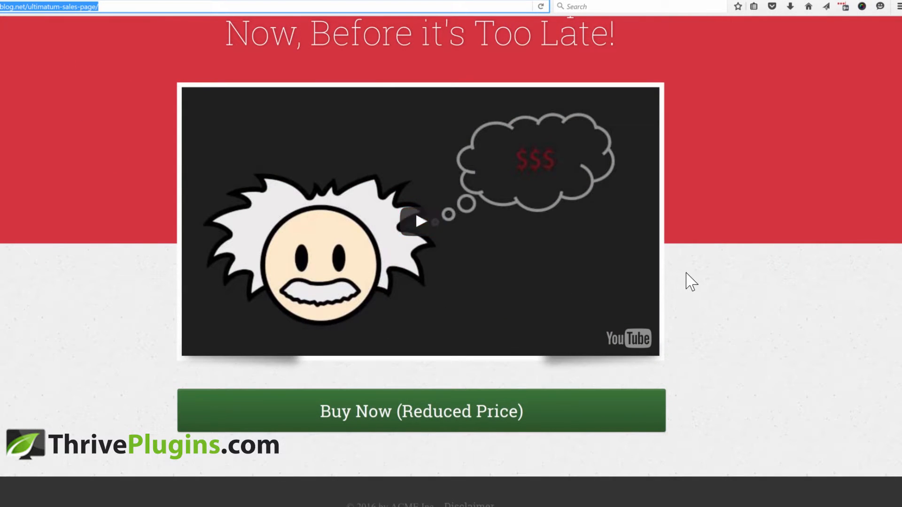
# View the sales page's limited-time offer headline and the "Evergreen – After Page".
pyautogui.scroll(2, 610, 129)
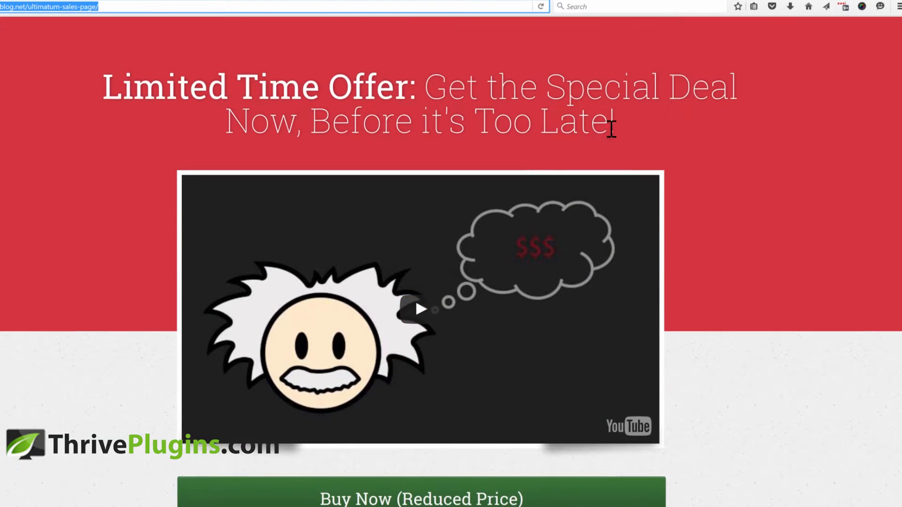
pyautogui.click(726, 233)
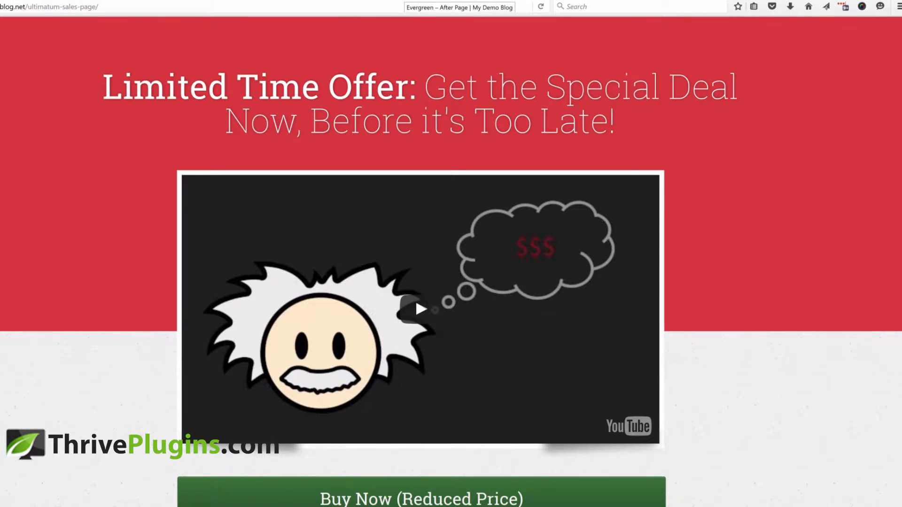
pyautogui.click(411, 1)
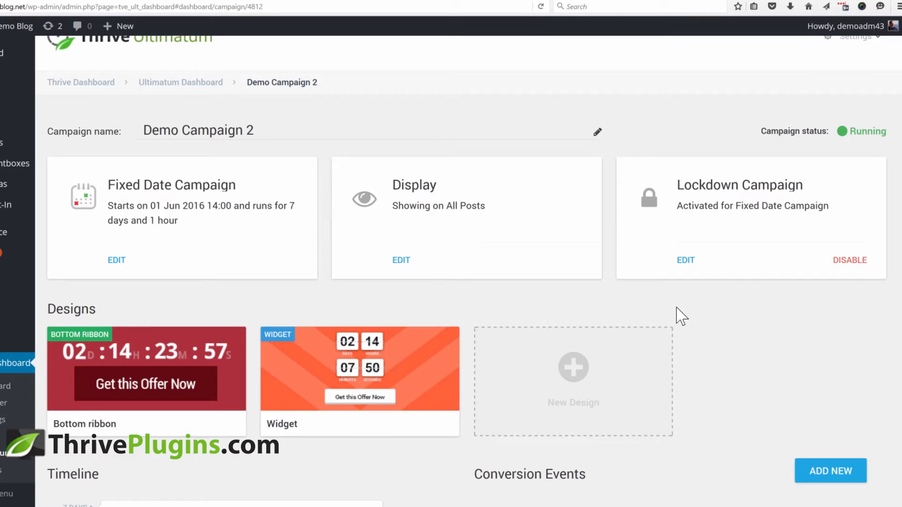
# Start a new conversion event triggered by a visit to the page "Confirmation Page: Thank You For Your Purchase!".
pyautogui.scroll(-3, 681, 317)
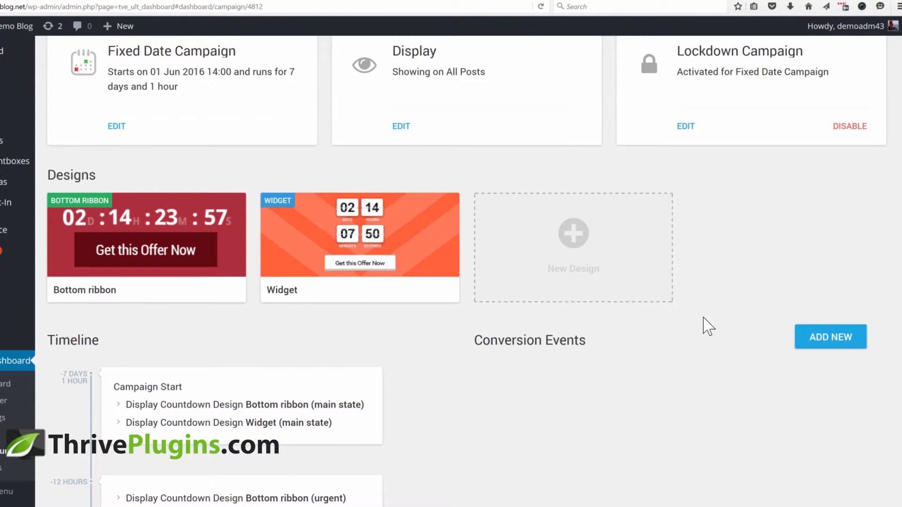
pyautogui.scroll(-2, 695, 324)
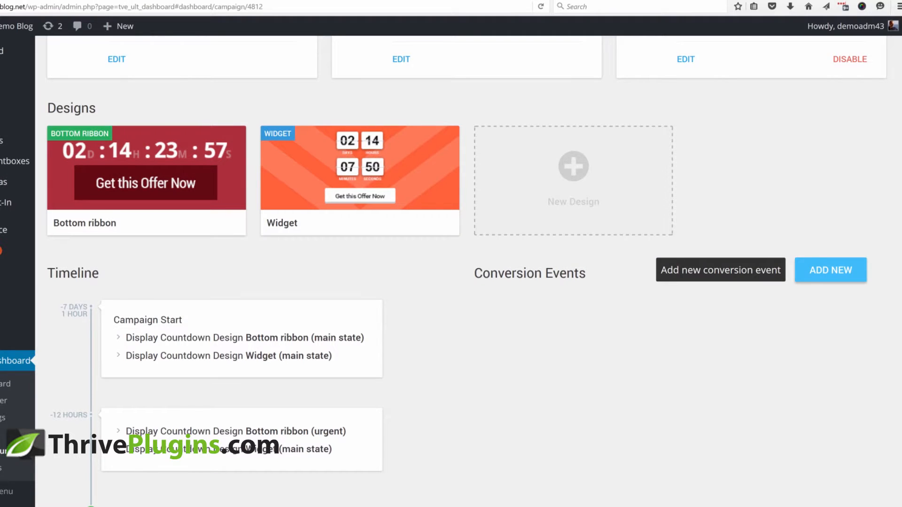
pyautogui.click(830, 278)
pyautogui.click(304, 162)
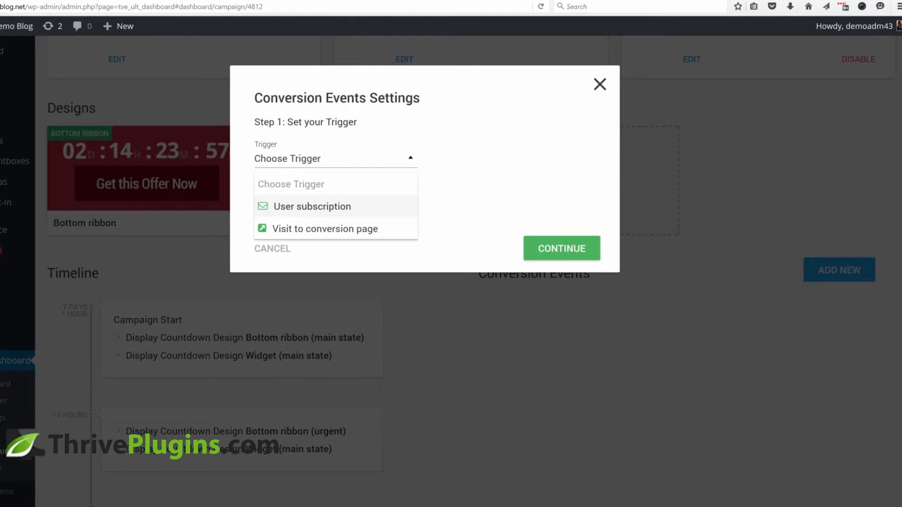
pyautogui.click(299, 230)
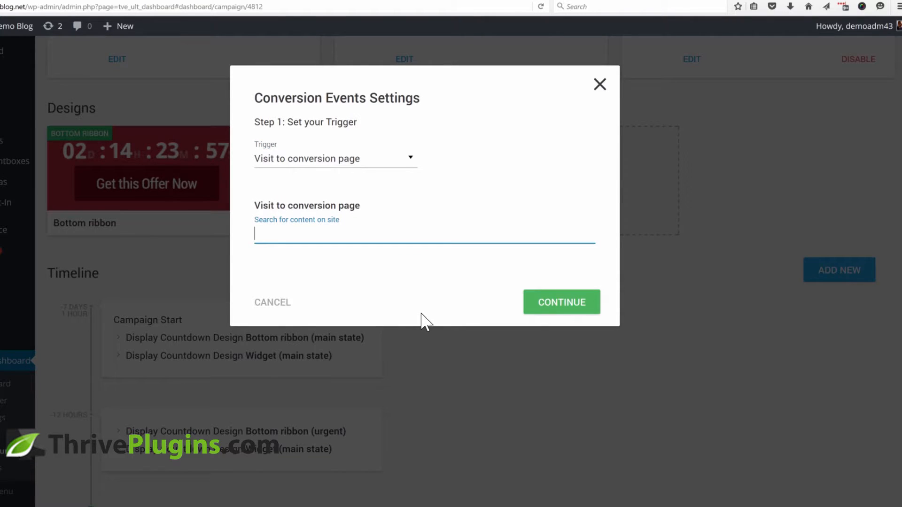
pyautogui.write('confirm')
pyautogui.click(349, 258)
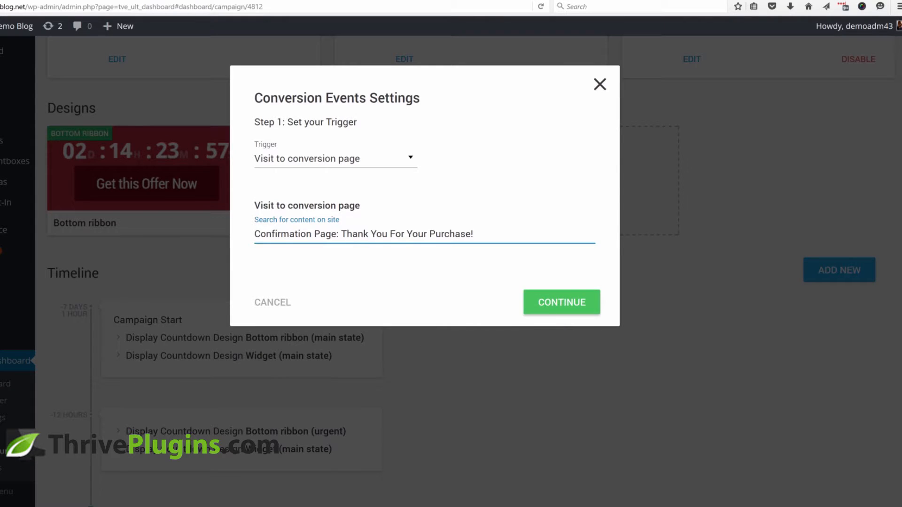
pyautogui.click(562, 302)
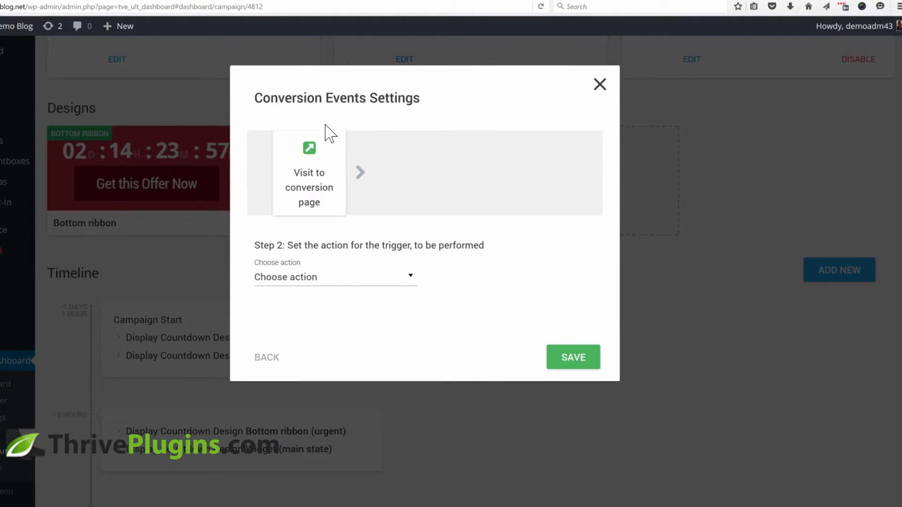
# Set the conversion event's action to End Campaign and save the event.
pyautogui.click(292, 278)
pyautogui.click(294, 328)
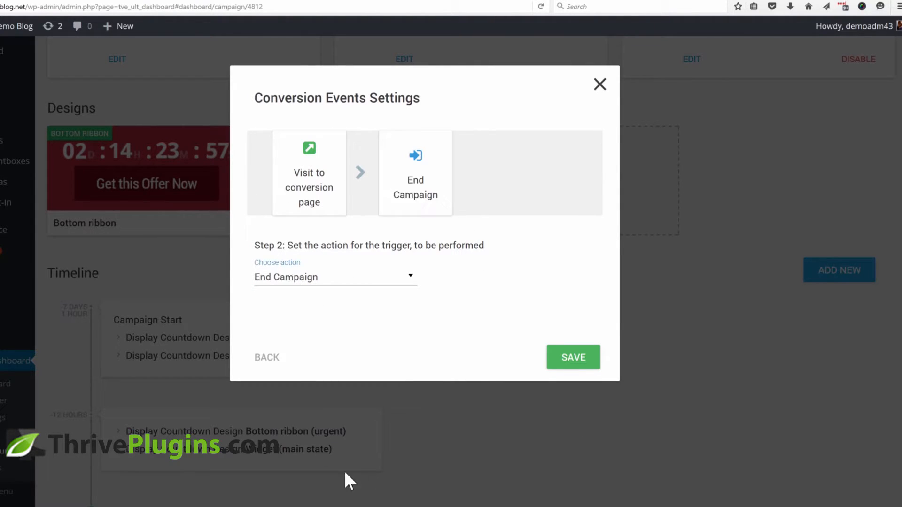
pyautogui.click(570, 358)
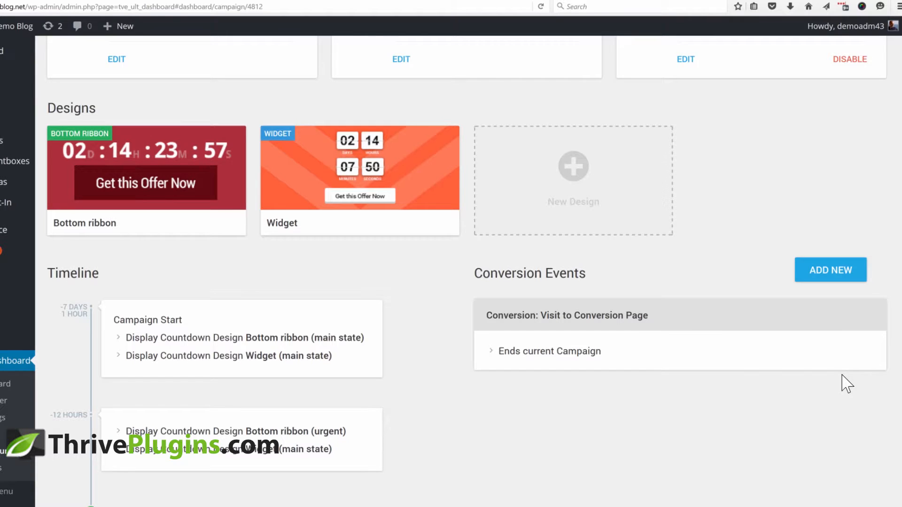
pyautogui.scroll(-2, 705, 378)
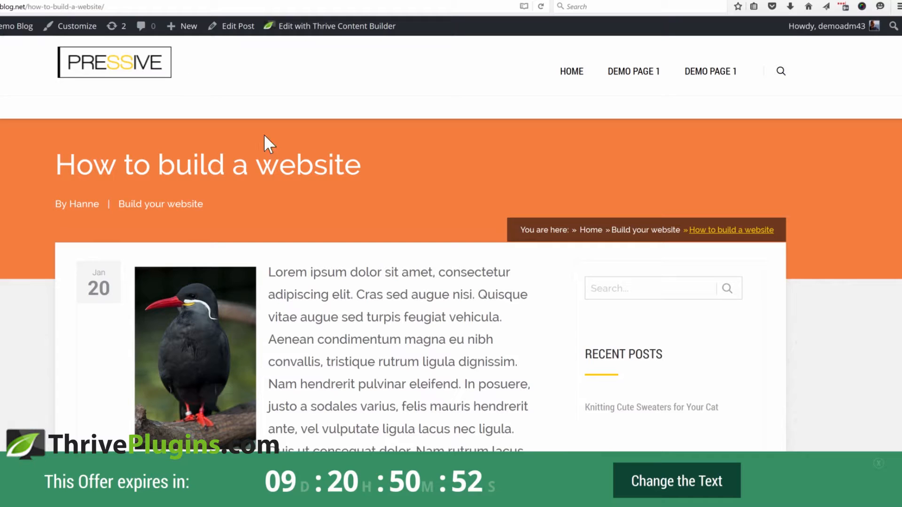
# View the "How to build a website" post and its offer countdown ribbon along the length of the page.
pyautogui.scroll(-10, 492, 213)
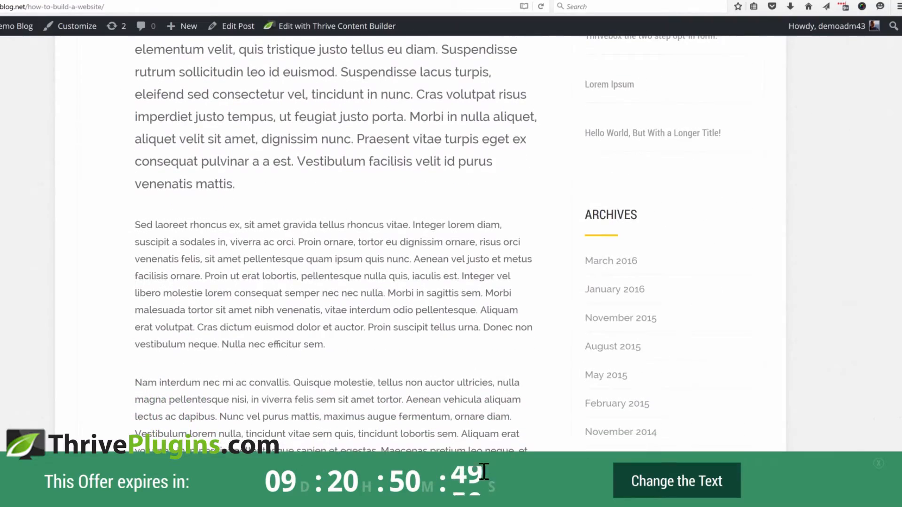
pyautogui.scroll(-20, 616, 320)
pyautogui.scroll(15, 662, 268)
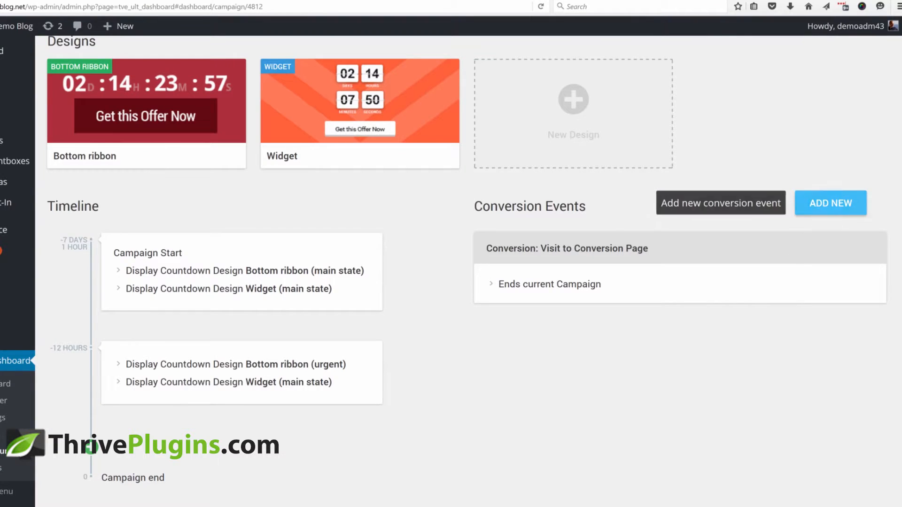
pyautogui.click(818, 207)
pyautogui.click(310, 160)
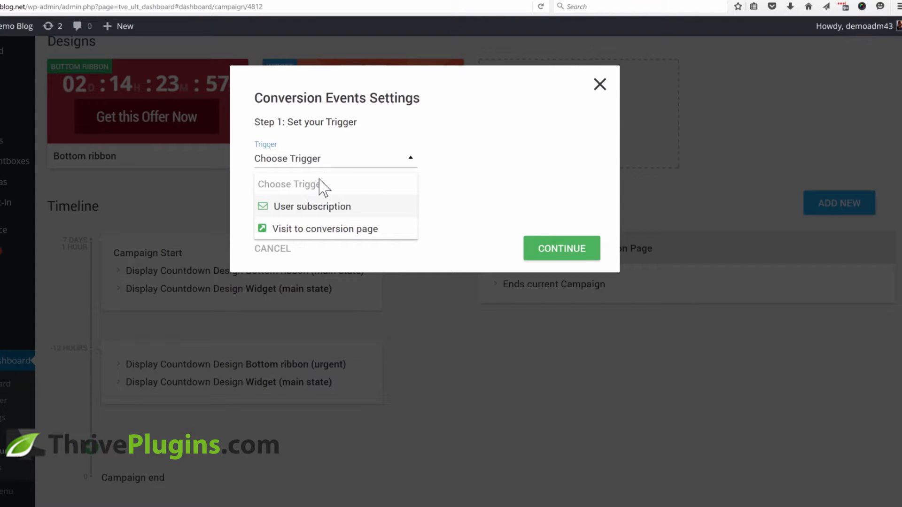
pyautogui.click(325, 229)
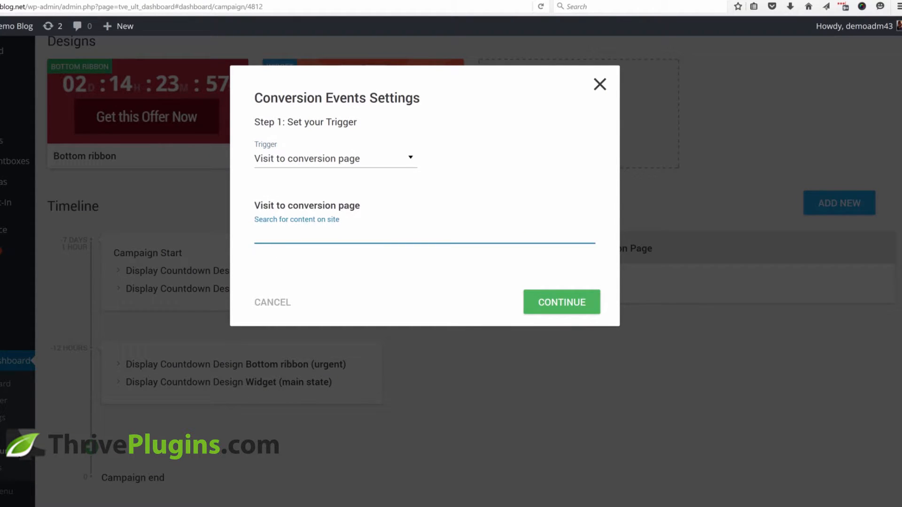
pyautogui.click(312, 207)
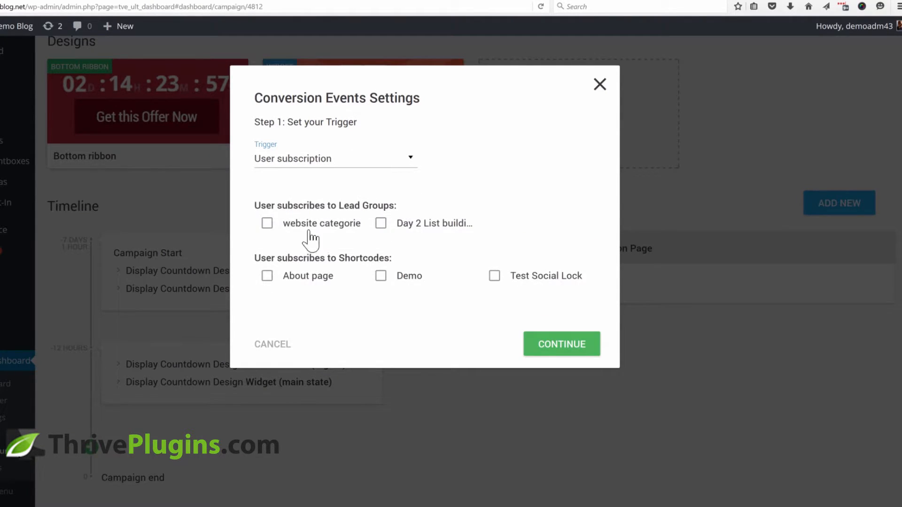
pyautogui.click(380, 276)
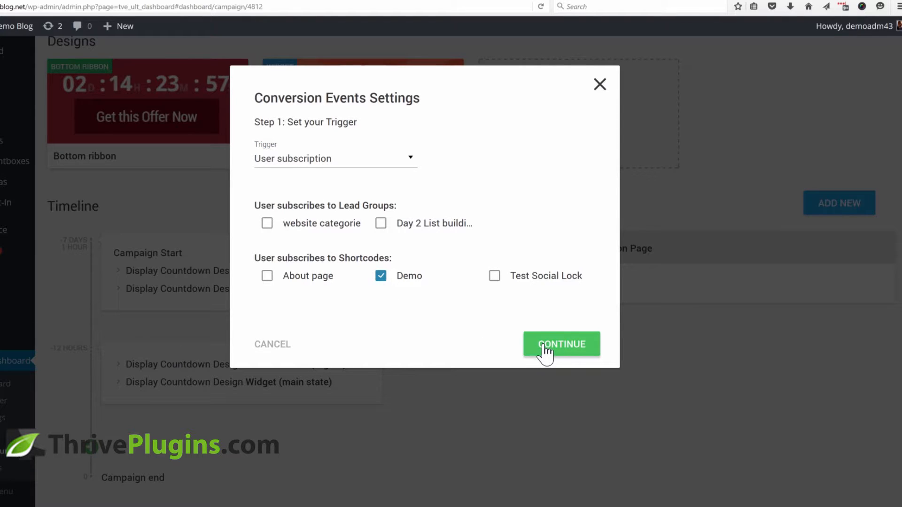
pyautogui.click(562, 344)
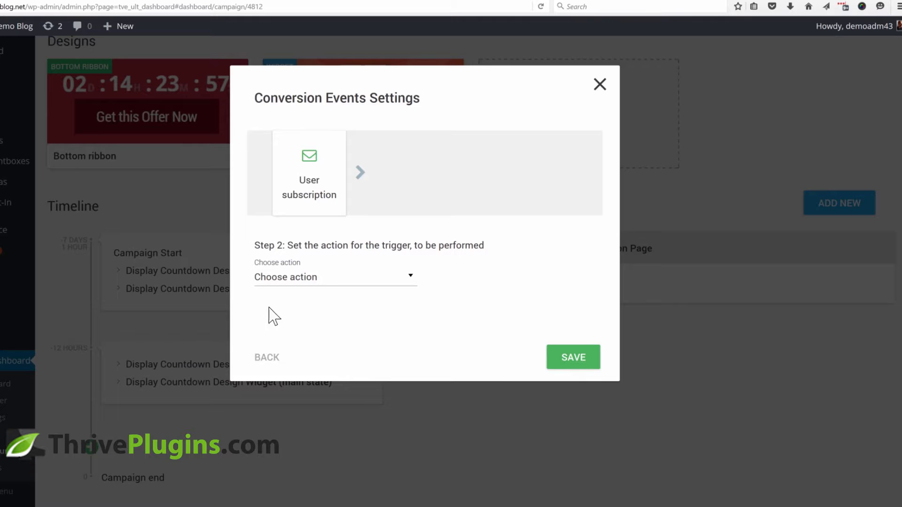
pyautogui.click(297, 280)
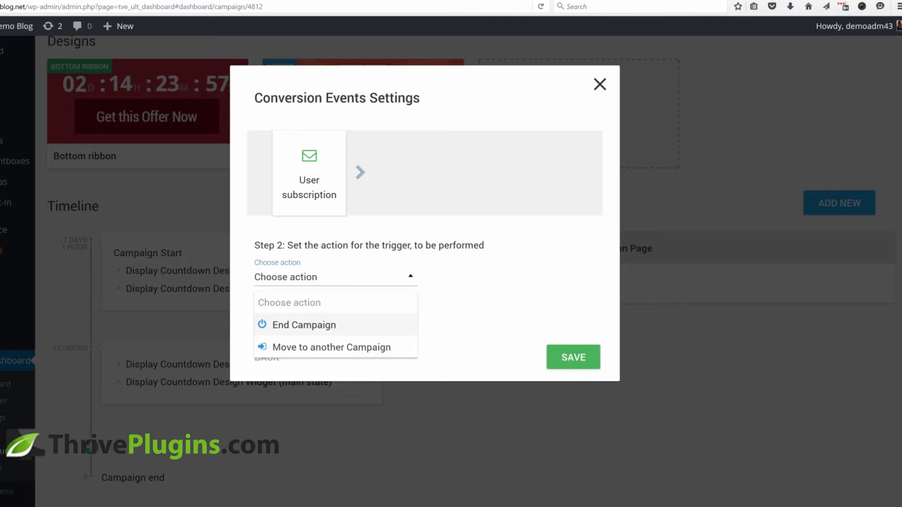
pyautogui.click(308, 352)
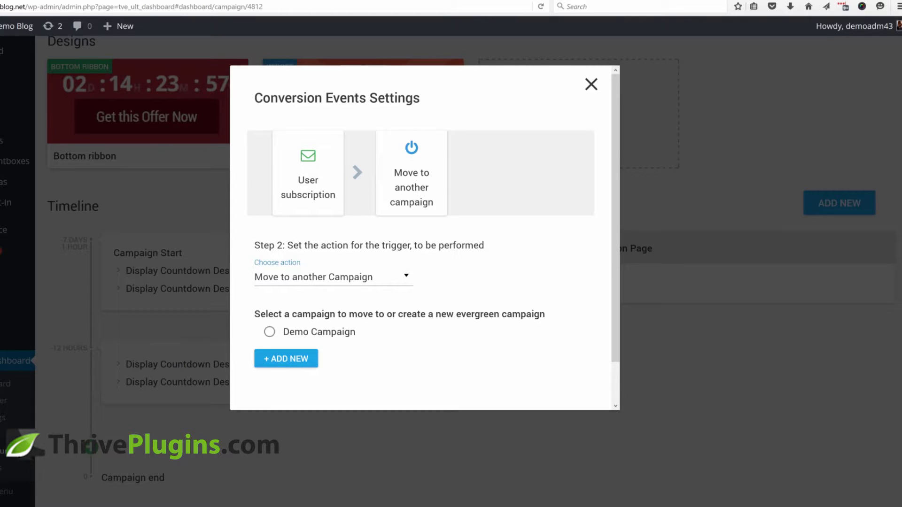
pyautogui.click(270, 332)
pyautogui.click(590, 84)
# Change Demo Campaign 2 from a fixed dates campaign to an evergreen campaign with a duration of 5 days.
pyautogui.scroll(5, 667, 221)
pyautogui.scroll(2, 681, 244)
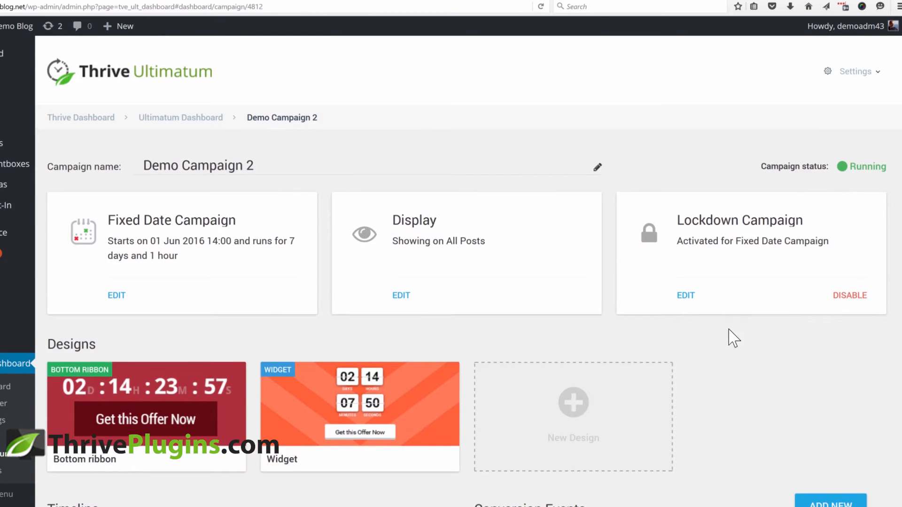
pyautogui.scroll(-3, 730, 336)
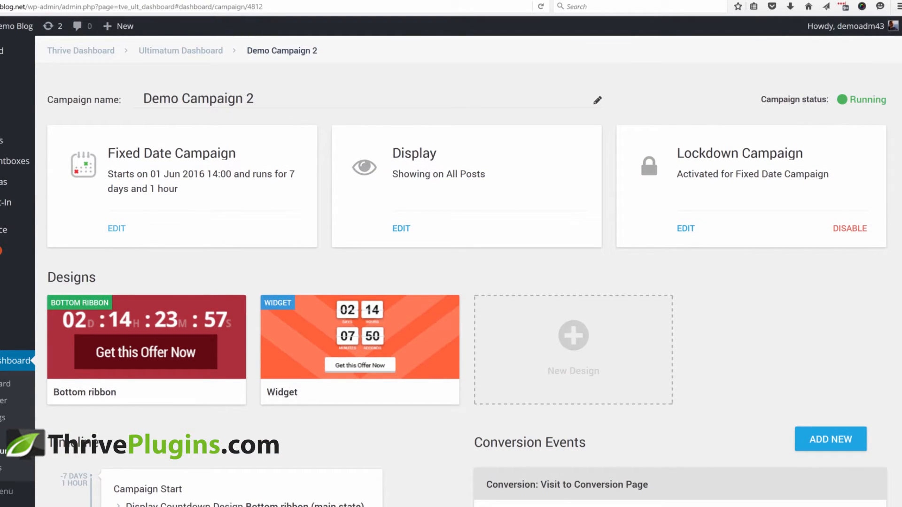
pyautogui.click(117, 229)
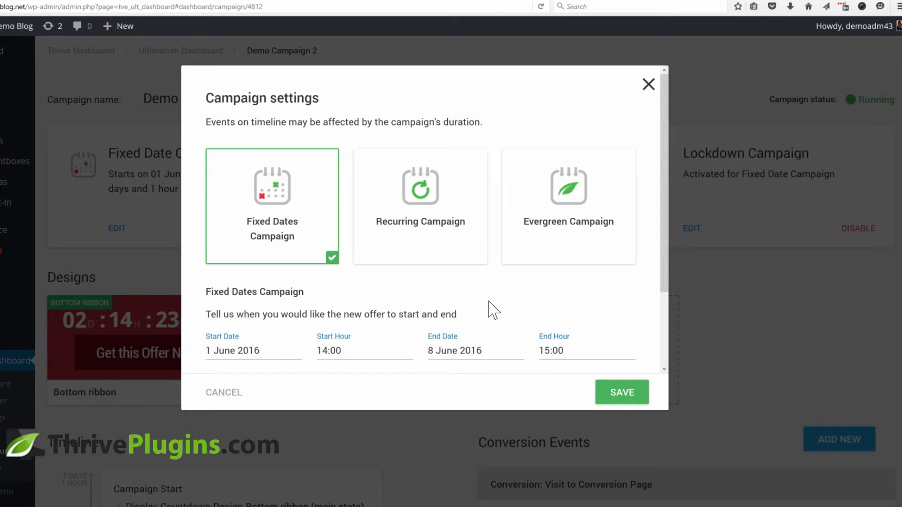
pyautogui.click(555, 251)
pyautogui.scroll(-3, 516, 286)
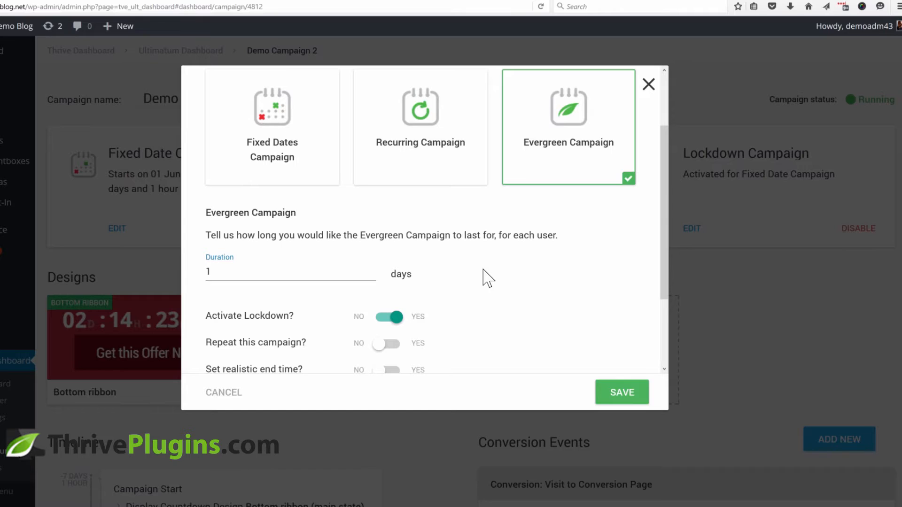
pyautogui.doubleClick(211, 272)
pyautogui.write('5')
pyautogui.click(489, 283)
pyautogui.scroll(-3, 503, 279)
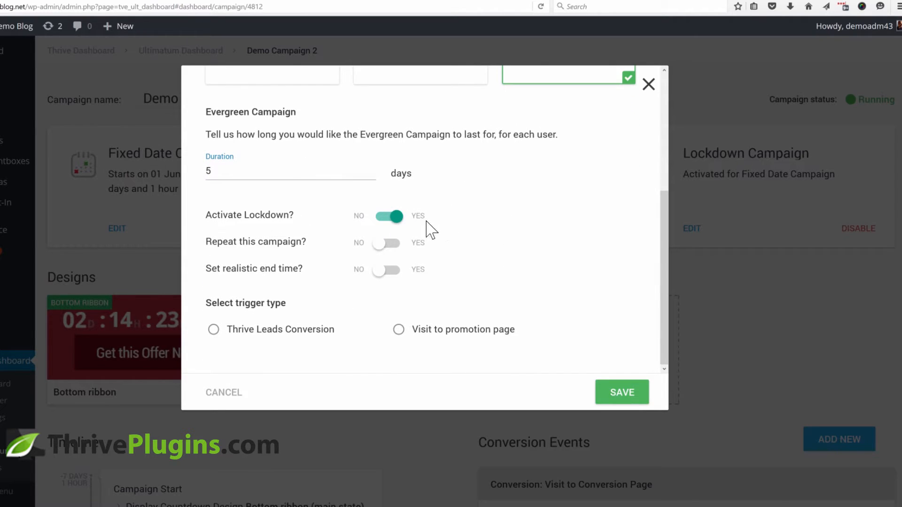
# Keep lockdown activated for the evergreen campaign and set a realistic end time of 22:00.
pyautogui.click(391, 229)
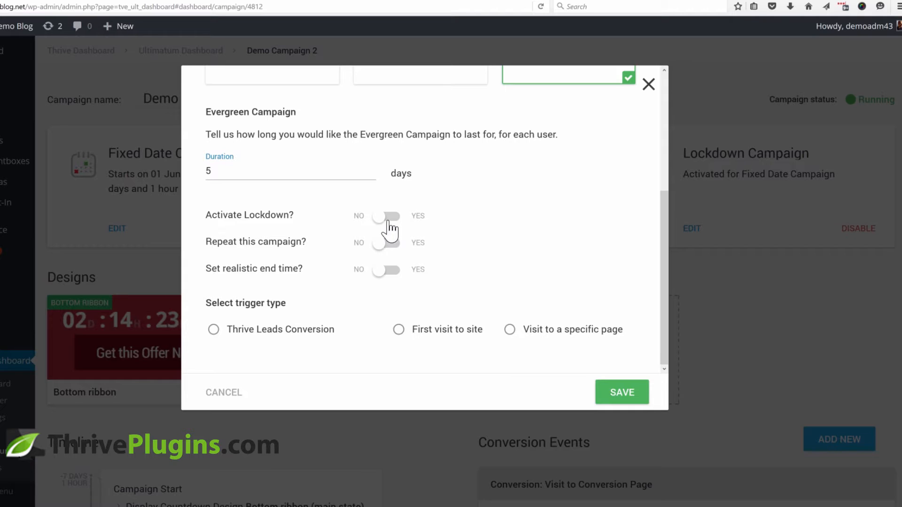
pyautogui.click(390, 229)
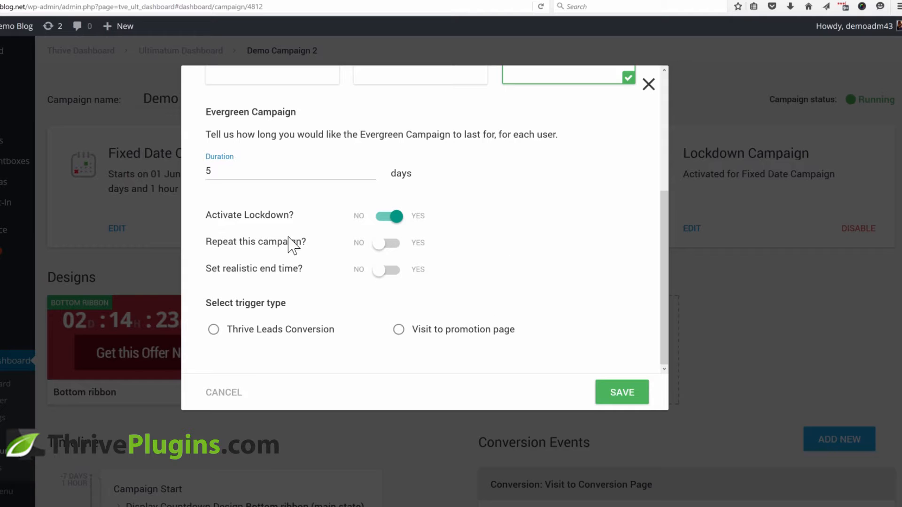
pyautogui.click(385, 270)
pyautogui.scroll(-1, 479, 254)
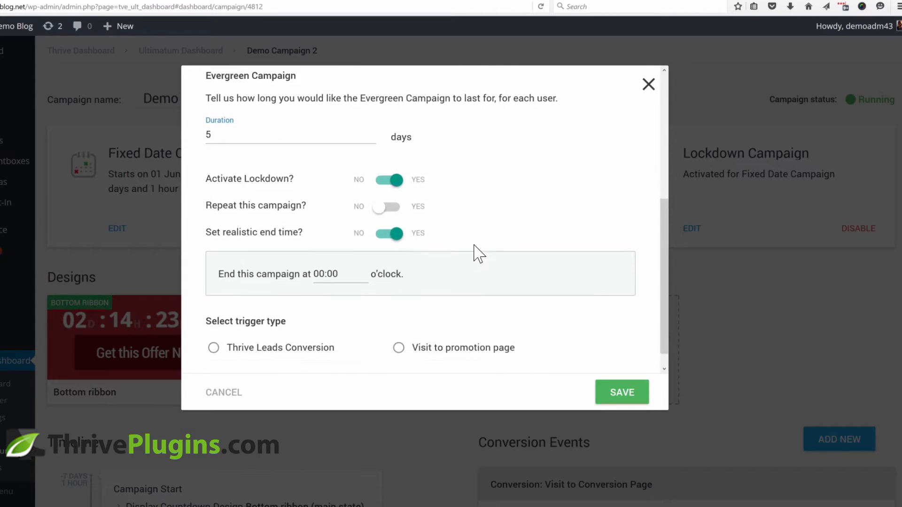
pyautogui.click(326, 256)
pyautogui.scroll(-3, 343, 328)
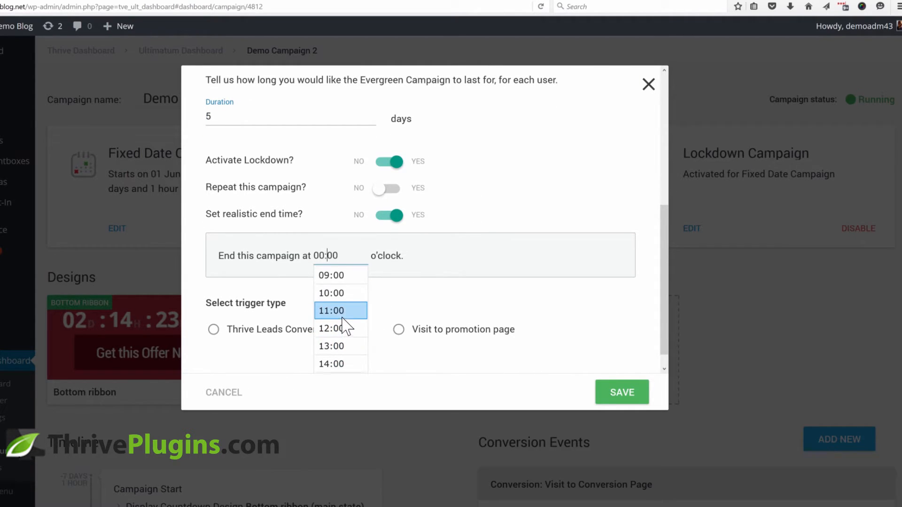
pyautogui.scroll(-5, 342, 329)
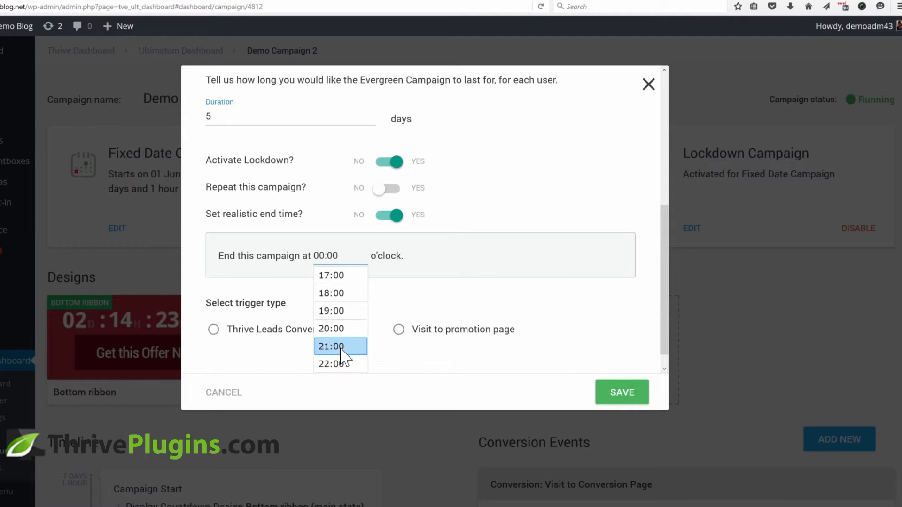
pyautogui.click(343, 365)
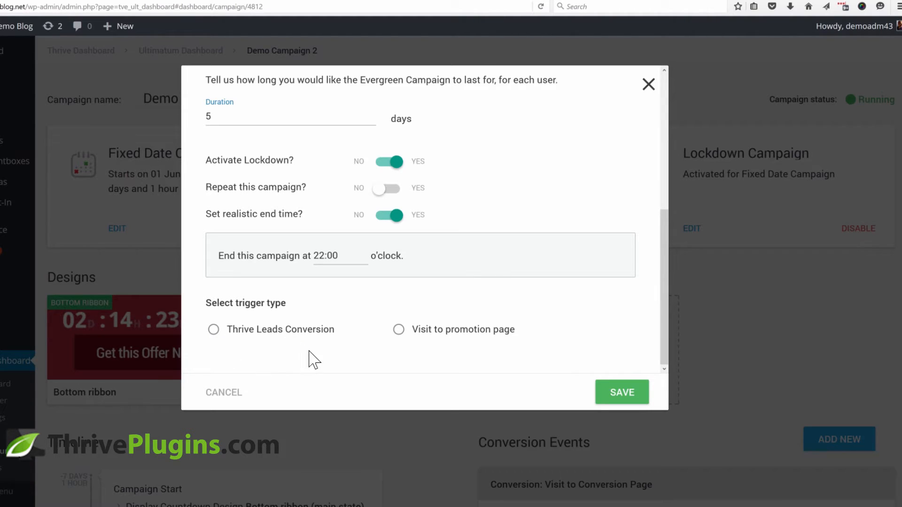
# Choose Visit to promotion page as the evergreen campaign's trigger and save the campaign settings.
pyautogui.click(398, 329)
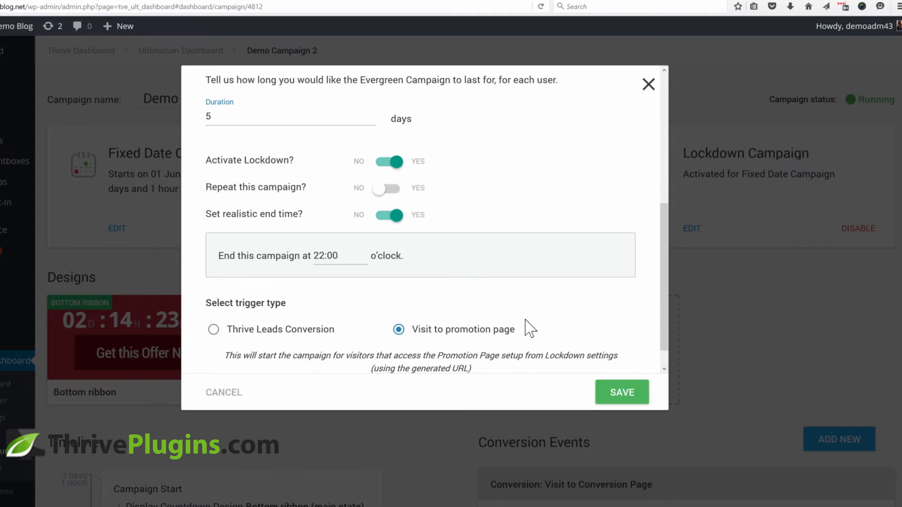
pyautogui.click(278, 330)
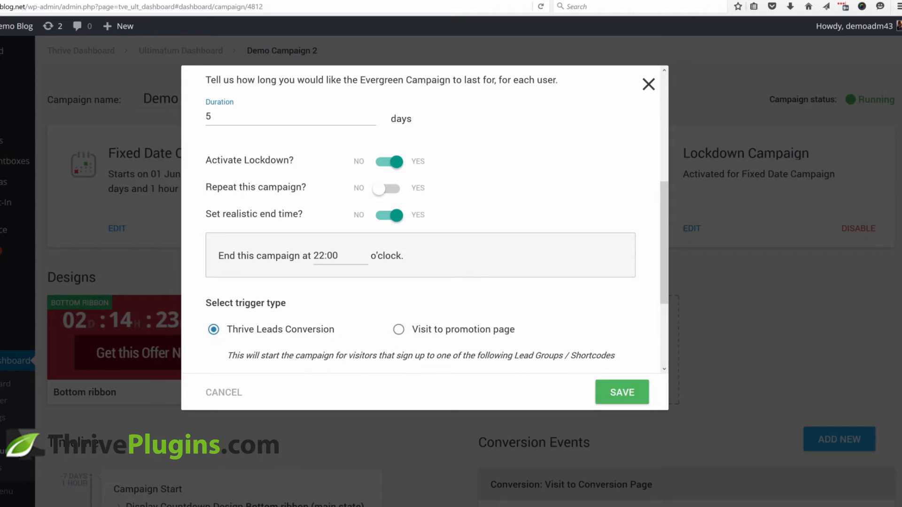
pyautogui.click(413, 330)
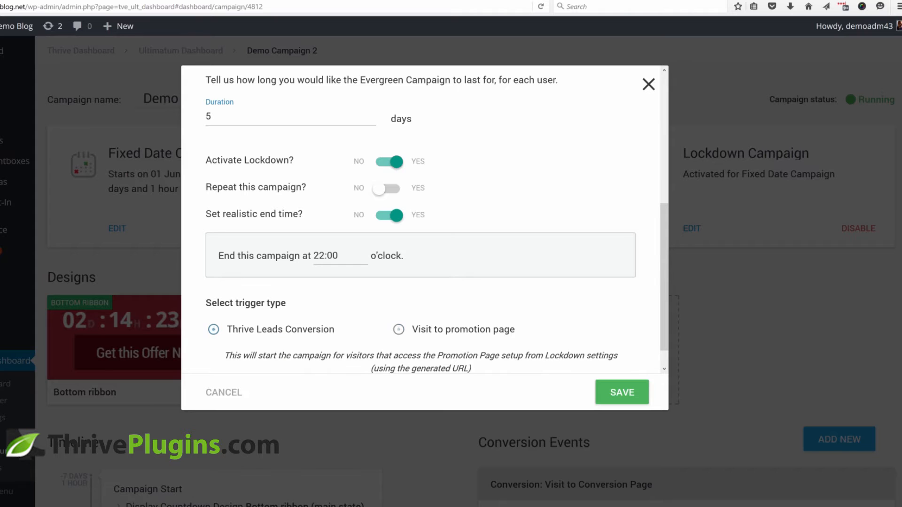
pyautogui.click(621, 393)
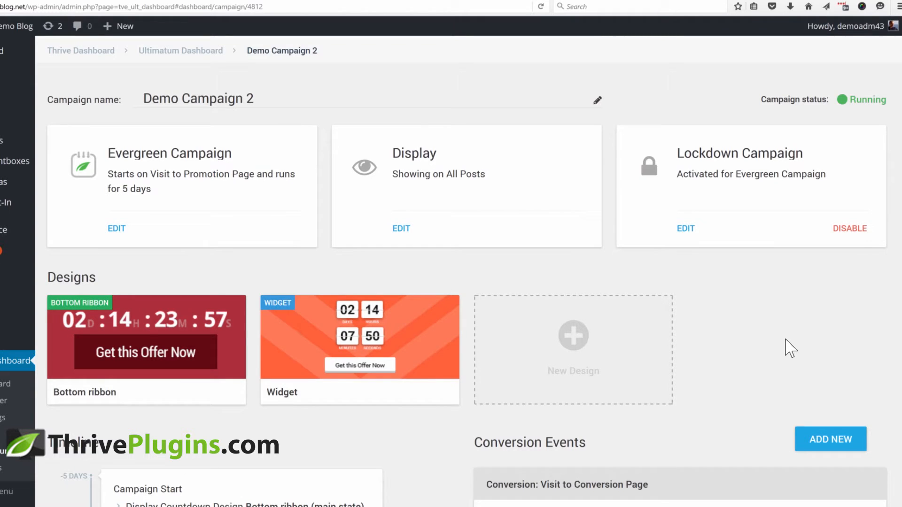
# Open the lockdown settings and review the evergreen campaign's pre-access, promotion and expired pages.
pyautogui.click(685, 228)
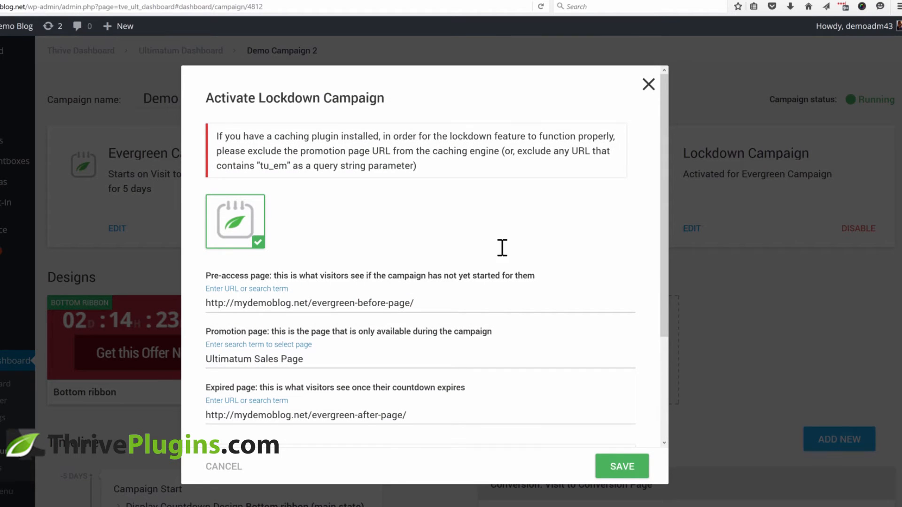
pyautogui.scroll(-3, 516, 253)
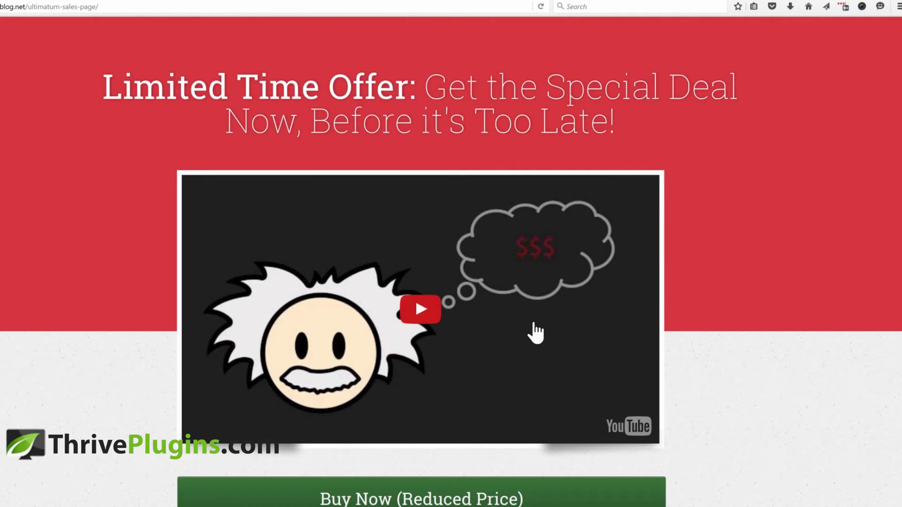
# Compare the evergreen before page with the Ultimatum sales page, examining the headline, video and purchase offer.
pyautogui.scroll(-4, 535, 332)
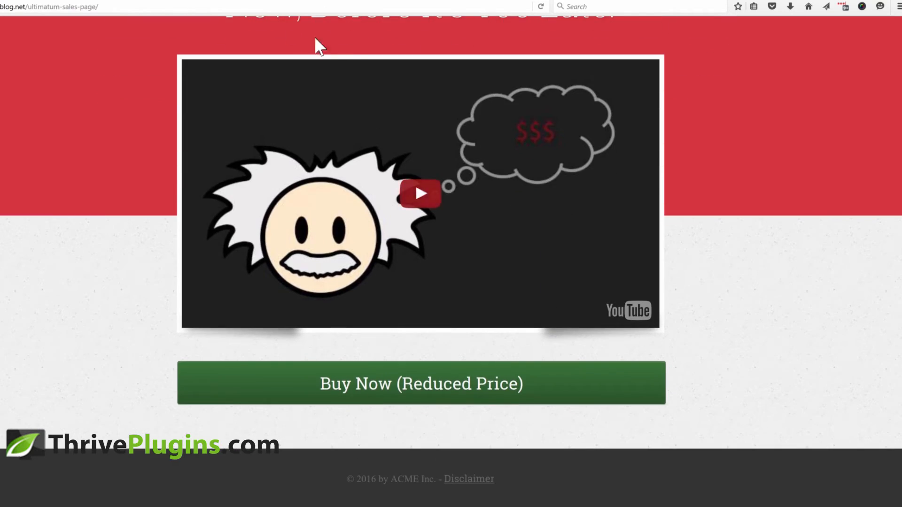
pyautogui.click(227, 6)
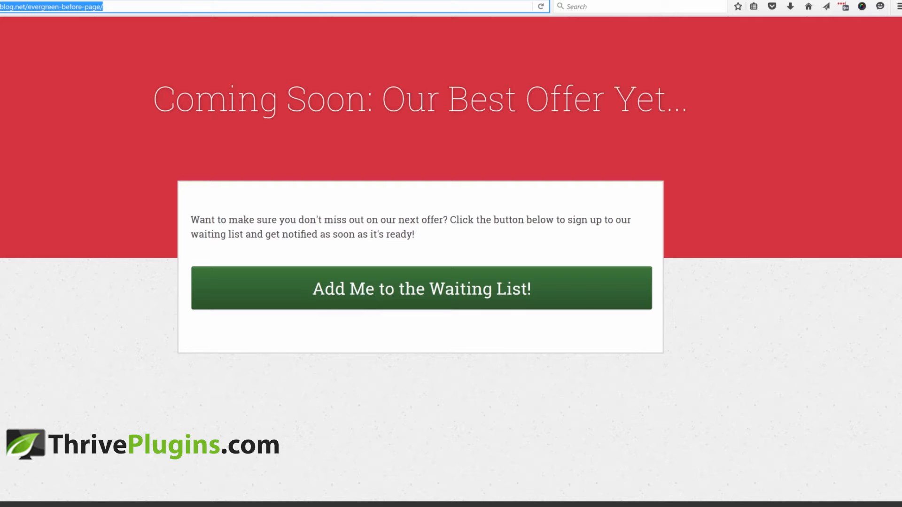
pyautogui.click(308, 1)
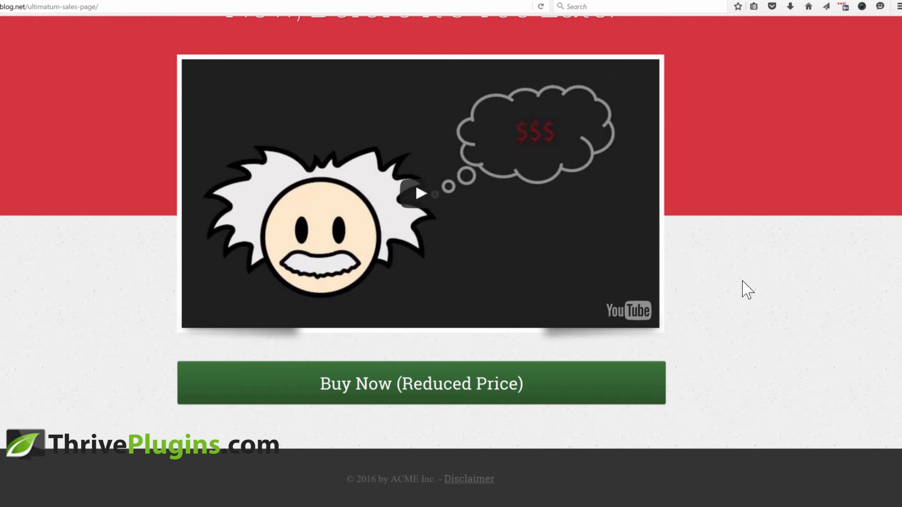
pyautogui.scroll(3, 747, 290)
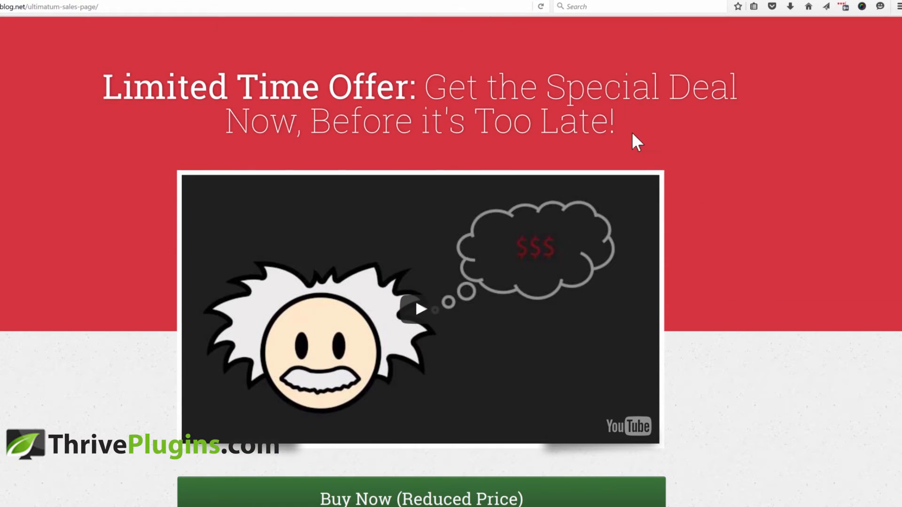
pyautogui.scroll(-2, 573, 107)
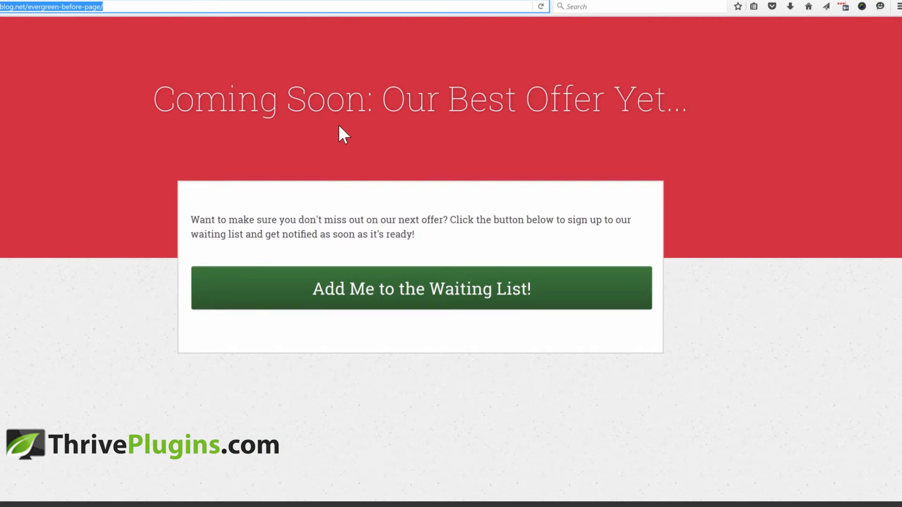
# Preview the waiting list signup form on the evergreen before page, close it and return to the sales page.
pyautogui.click(512, 282)
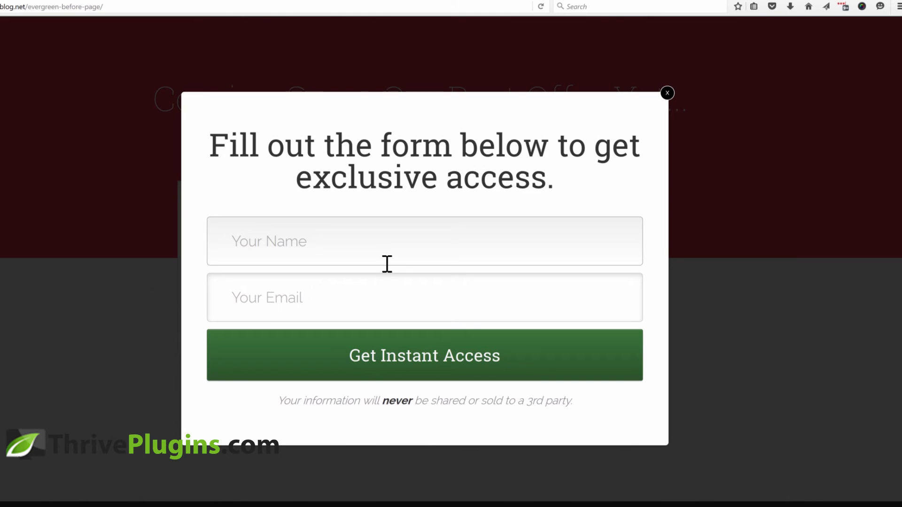
pyautogui.click(667, 93)
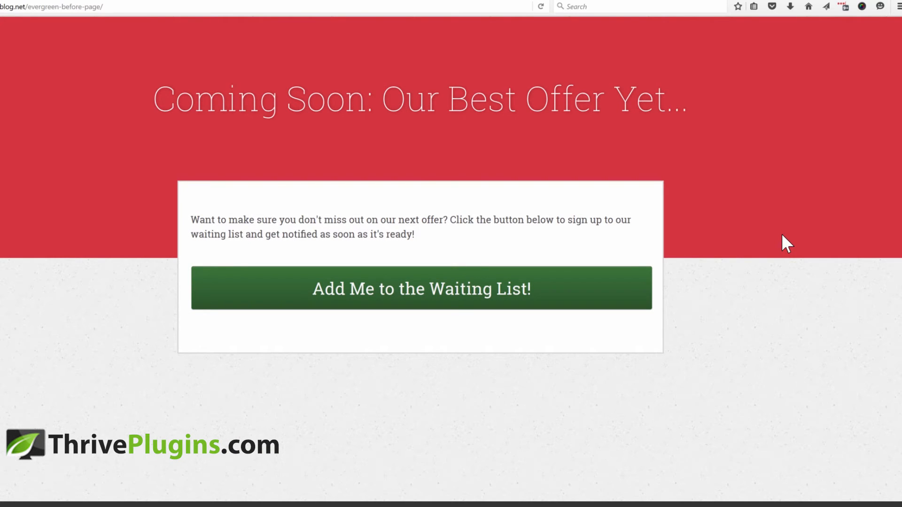
pyautogui.click(288, 0)
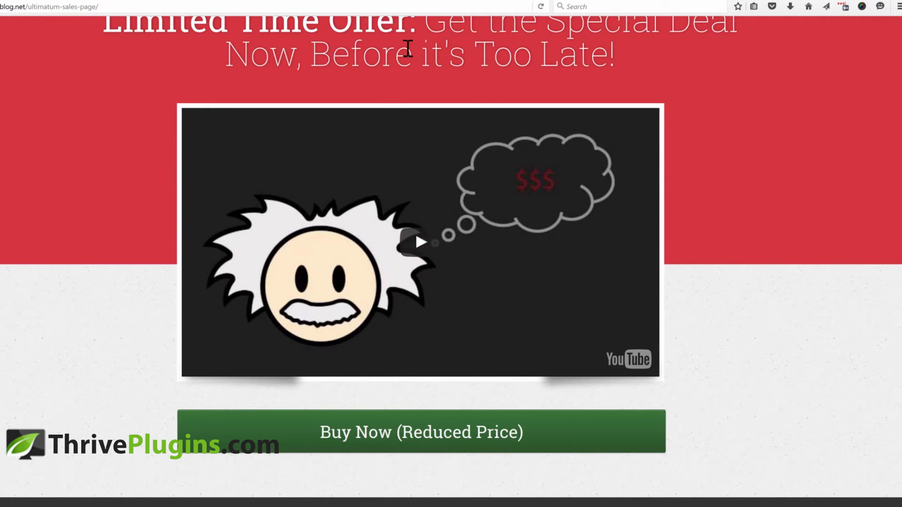
# Return to Demo Campaign 2's lockdown settings and generate the promotion page's email link for AWeber.
pyautogui.click(396, 1)
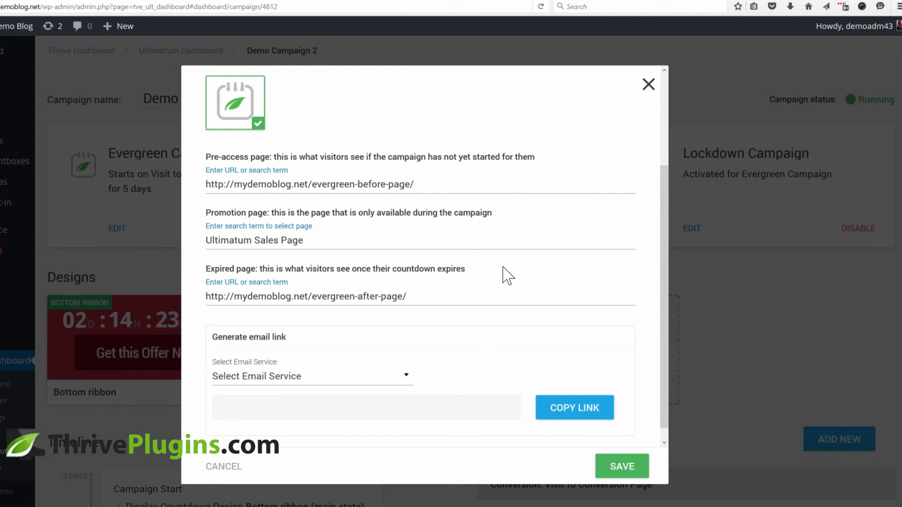
pyautogui.scroll(-1, 522, 272)
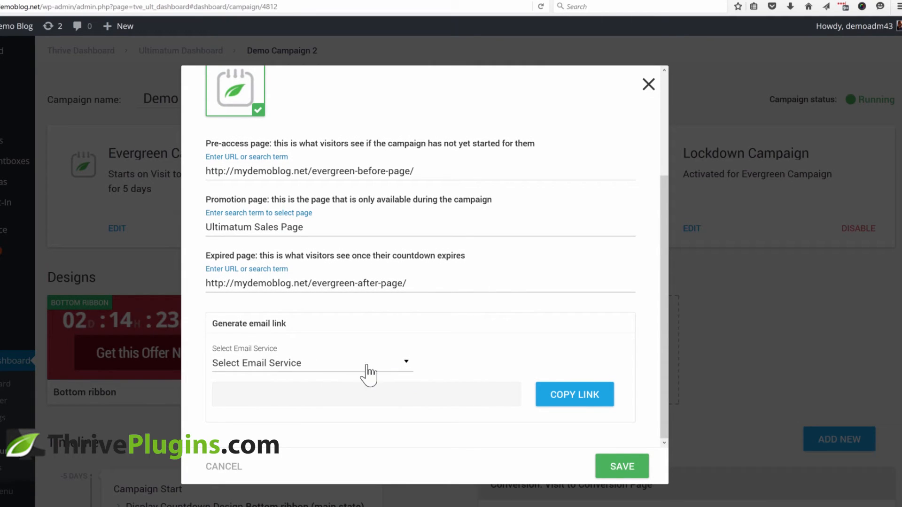
pyautogui.click(311, 365)
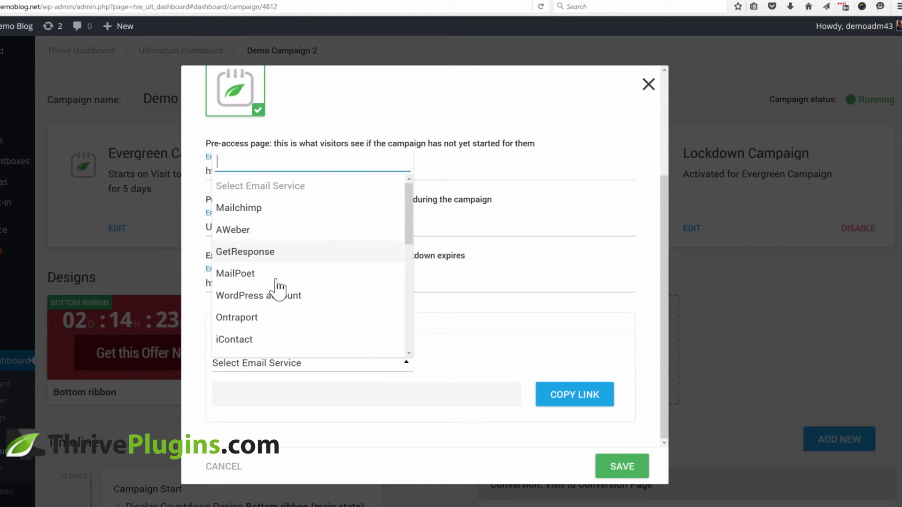
pyautogui.scroll(-2, 277, 314)
pyautogui.scroll(3, 277, 310)
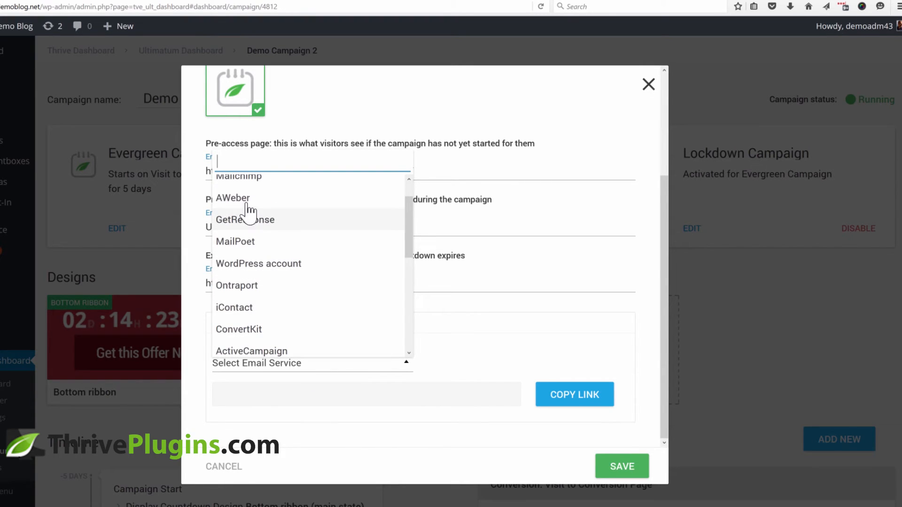
pyautogui.click(237, 194)
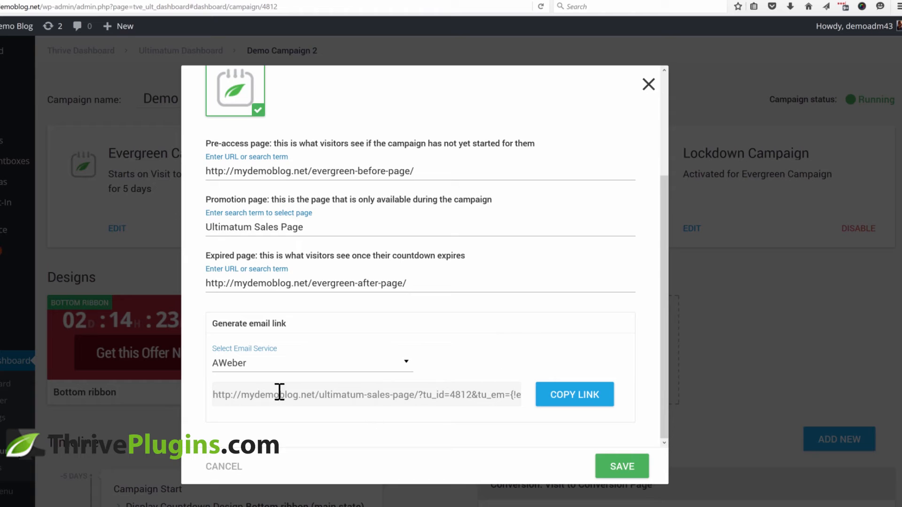
# Highlight the full generated AWeber link to examine its campaign ID and email parameters, then close the lockdown settings.
pyautogui.click(279, 393)
pyautogui.moveTo(215, 395); pyautogui.dragTo(547, 393)
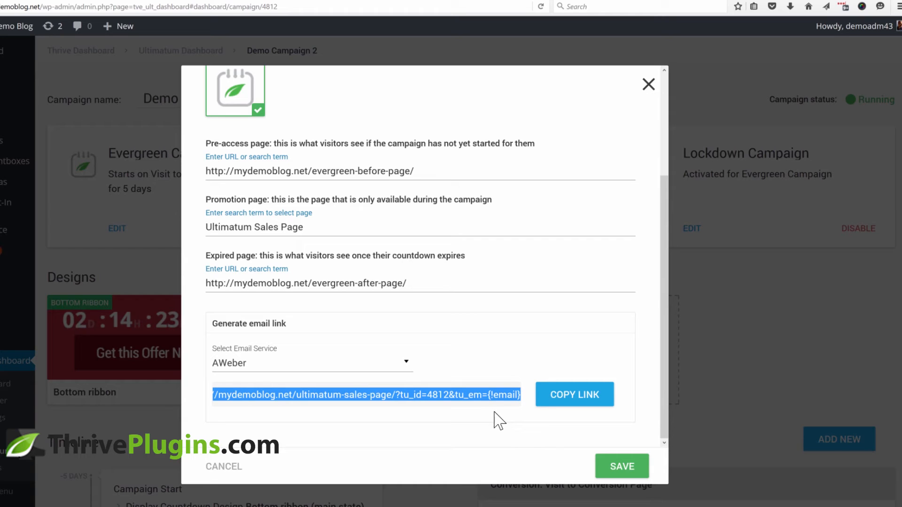
pyautogui.click(470, 391)
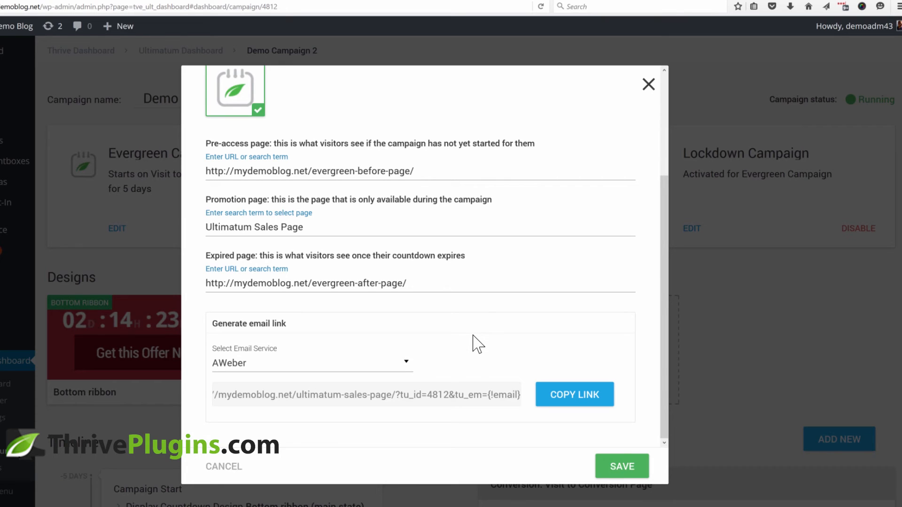
pyautogui.click(362, 394)
pyautogui.hotkey('ctrl', 'a')
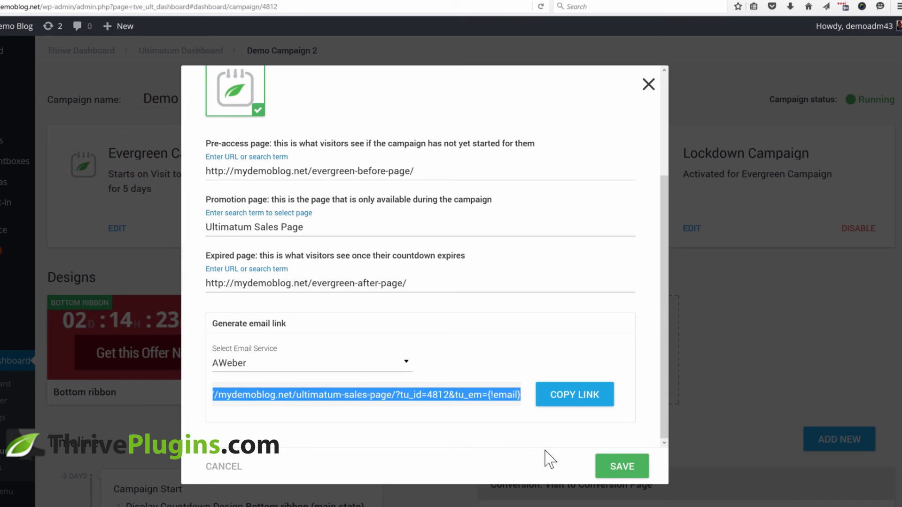
pyautogui.click(648, 85)
# Review Demo Campaign 2's evergreen, display and lockdown settings along with its designs, timeline and conversion events.
pyautogui.scroll(-7, 791, 280)
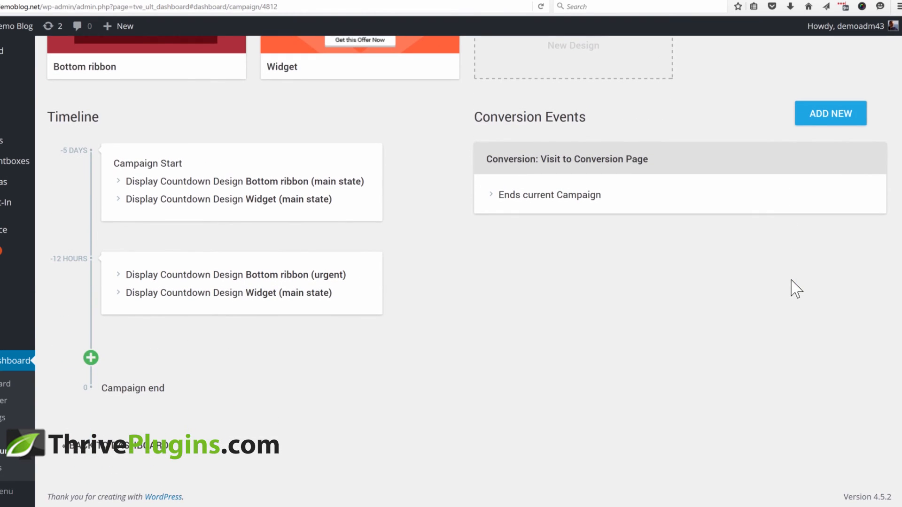
pyautogui.scroll(5, 795, 289)
pyautogui.scroll(2, 796, 289)
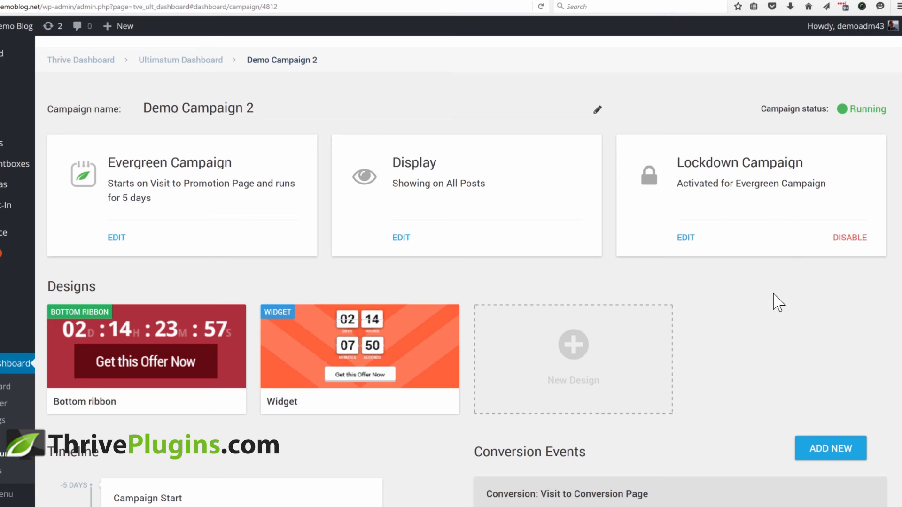
pyautogui.scroll(-2, 775, 301)
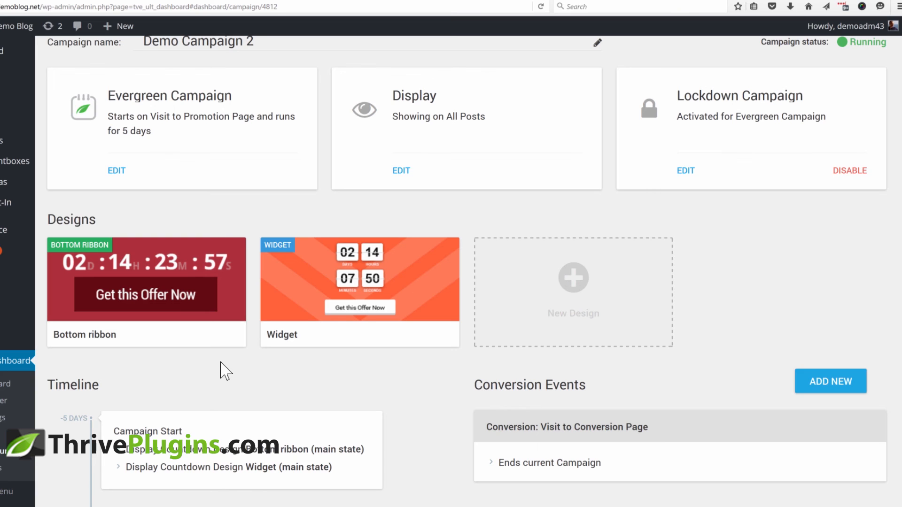
pyautogui.scroll(-5, 741, 228)
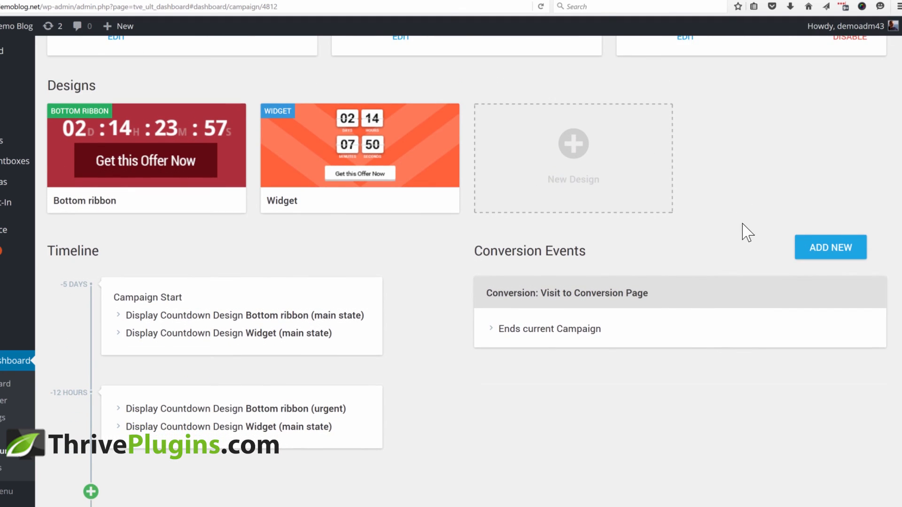
pyautogui.scroll(2, 624, 369)
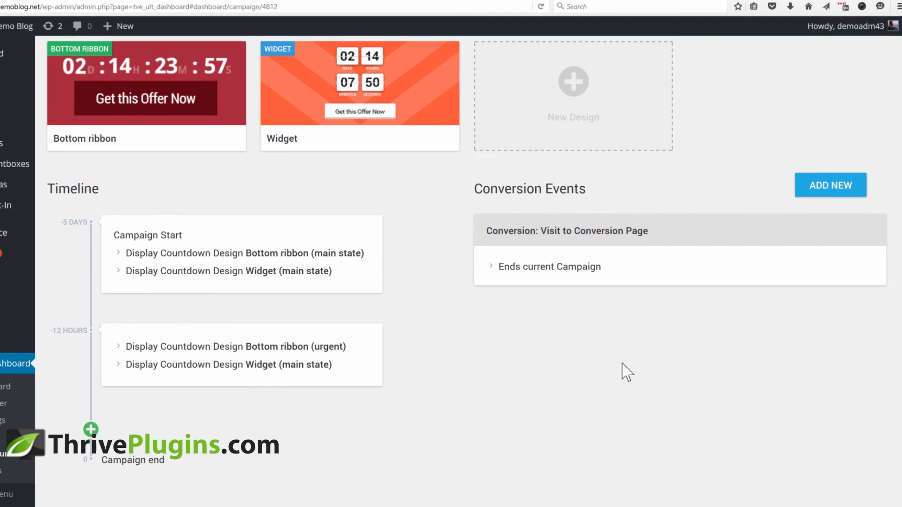
pyautogui.scroll(2, 681, 345)
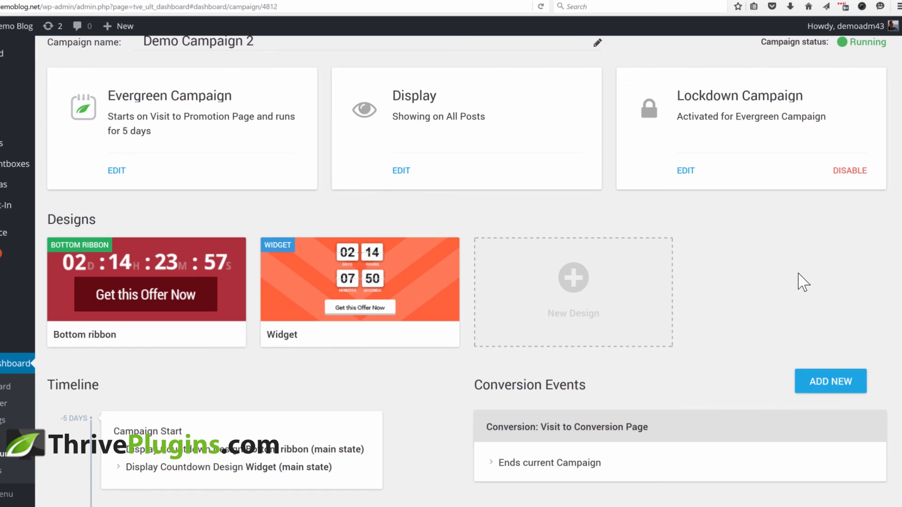